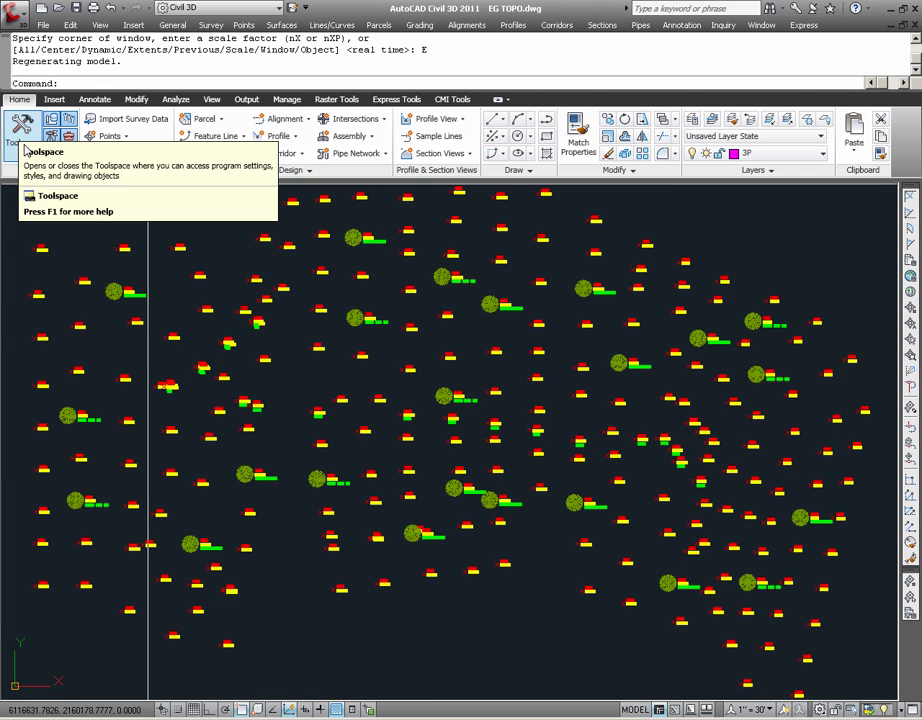
click(13, 119)
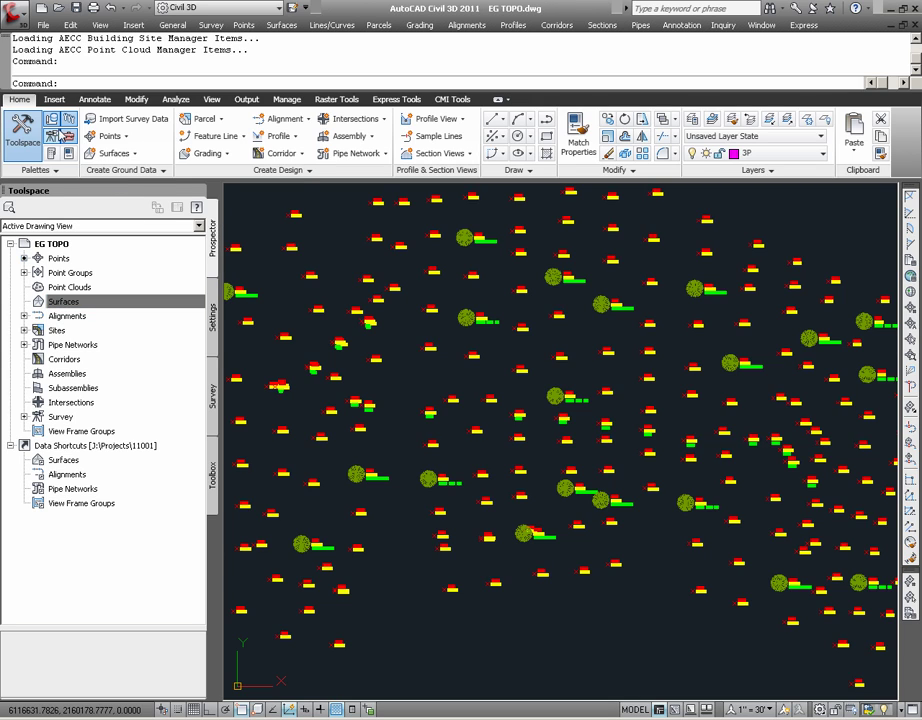
click(52, 119)
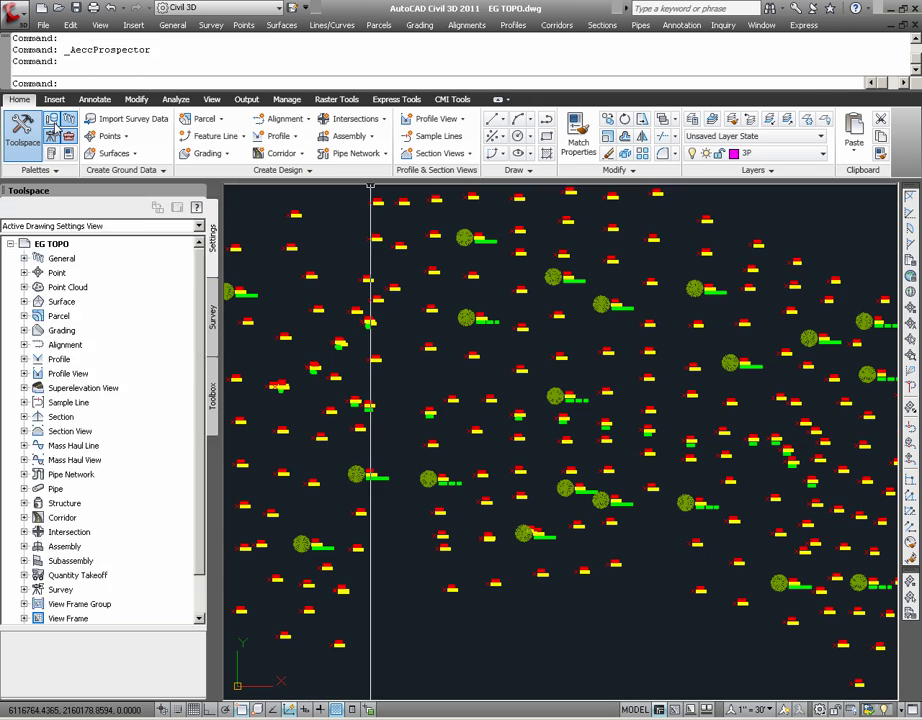
click(54, 121)
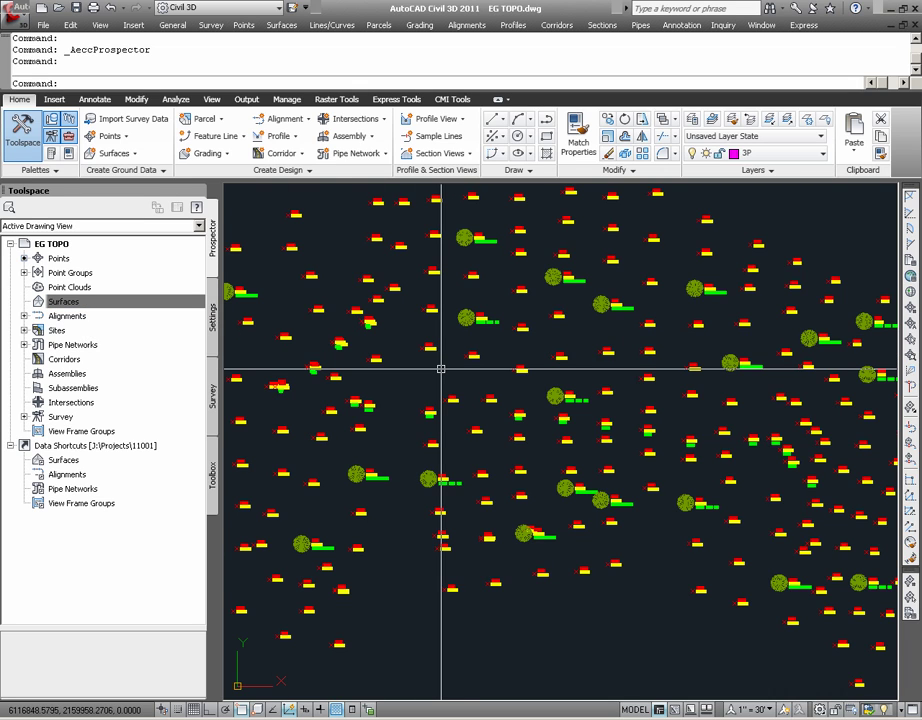
Zoom to extents, then zoom and pan in on the ridge point labels
text(Z)
key(Return)
text(E)
key(Return)
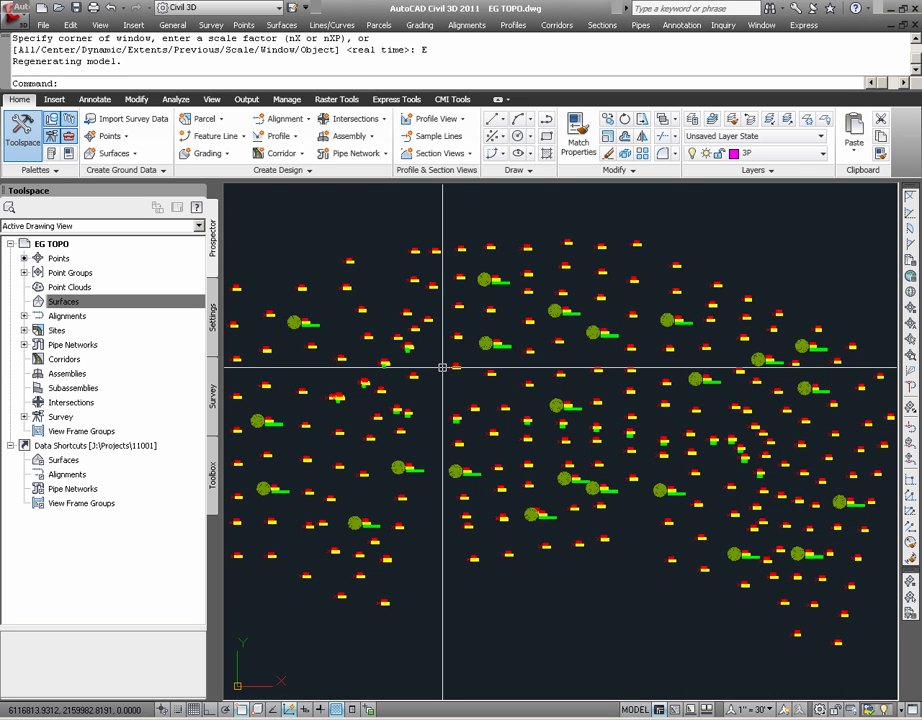
scroll(508, 425, up, 8)
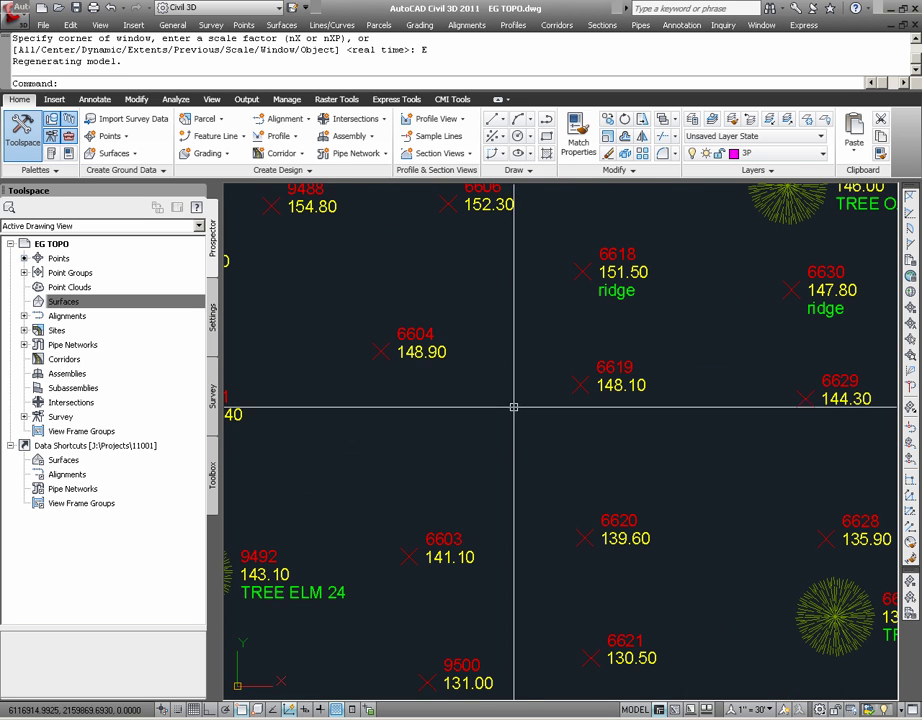
text(P)
key(Return)
mouse_move(657, 399)
mouse_down()
mouse_move(565, 422)
mouse_move(480, 459)
mouse_move(465, 517)
mouse_move(475, 471)
mouse_up()
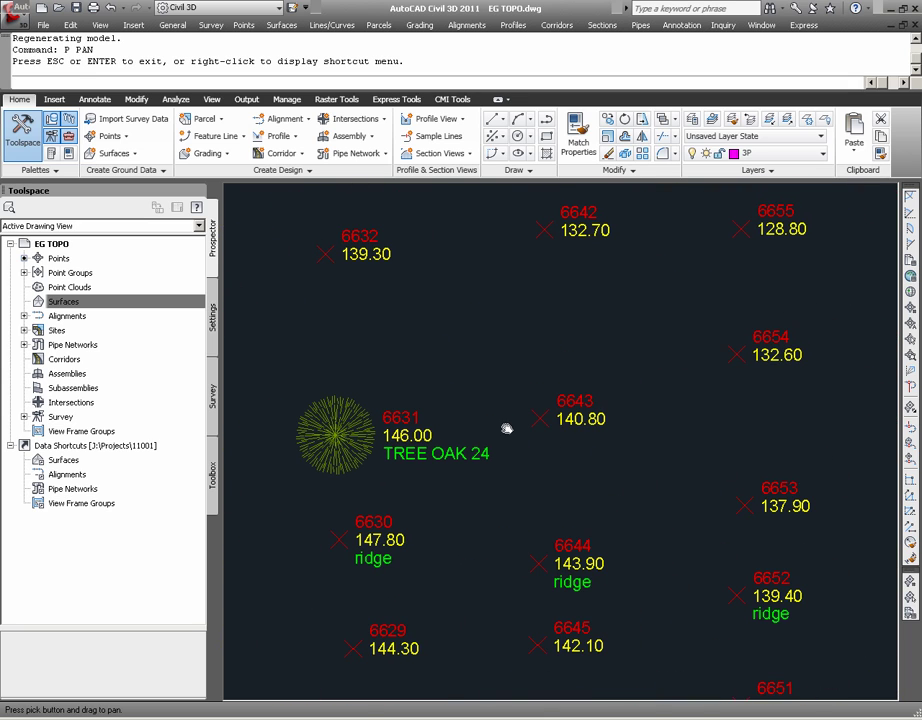
Zoom extents again to fit the whole survey point field in view
key(Escape)
text(Z)
key(Return)
text(E)
key(Return)
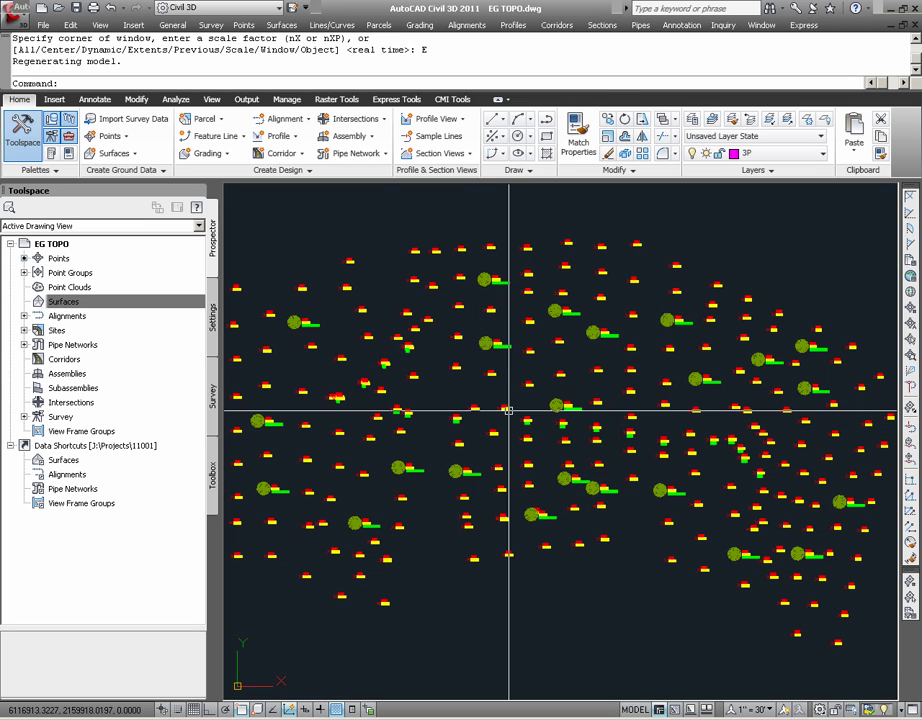
mouse_move(509, 410)
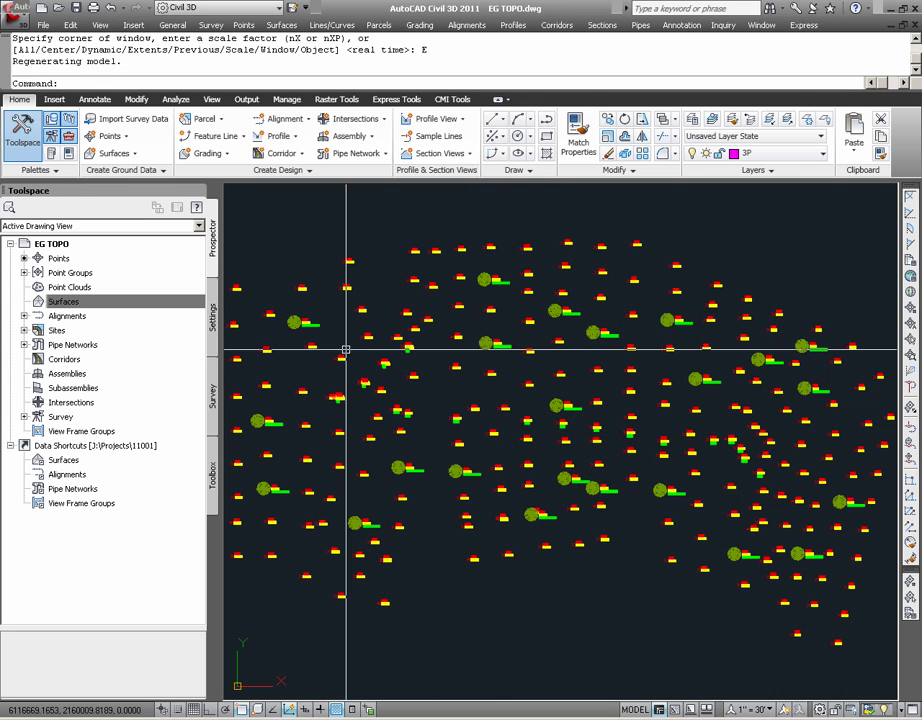
Expand Point Groups and list the TOPO group's points in an enlarged list pane
click(24, 272)
mouse_move(76, 312)
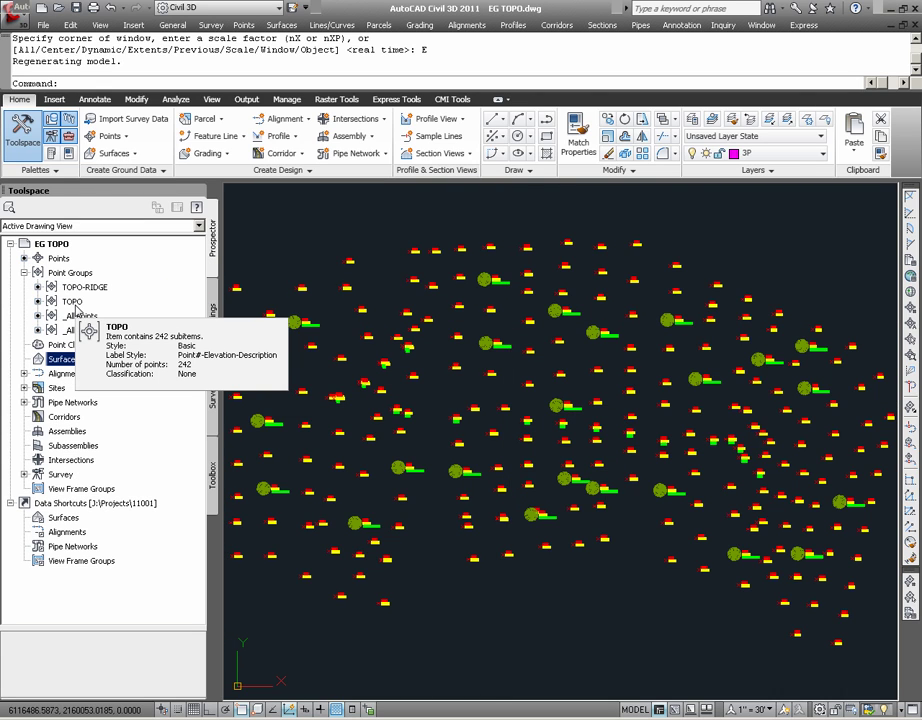
click(76, 301)
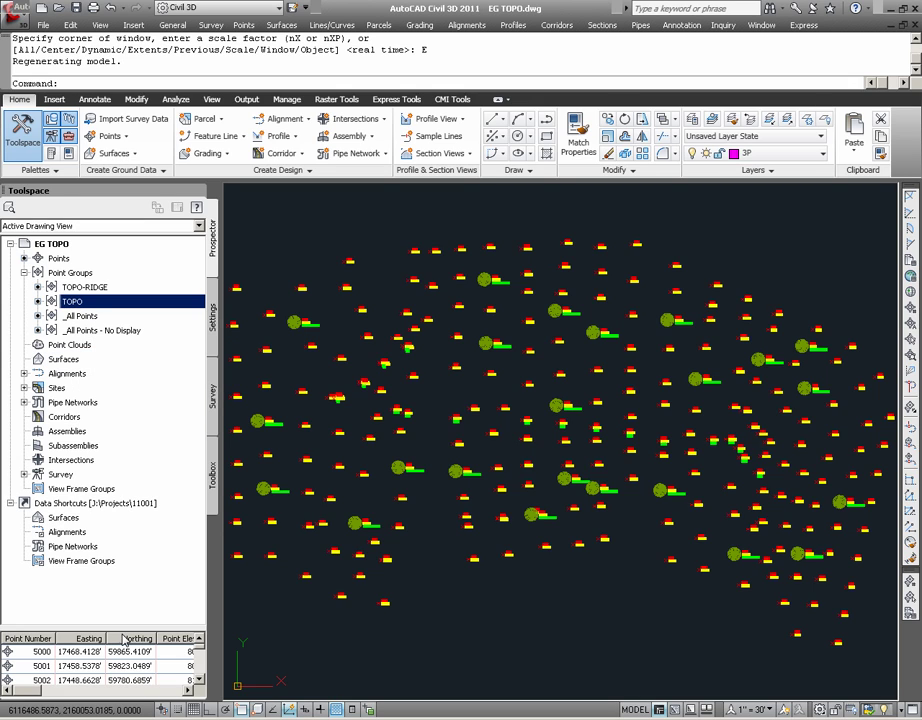
drag(122, 628, 119, 526)
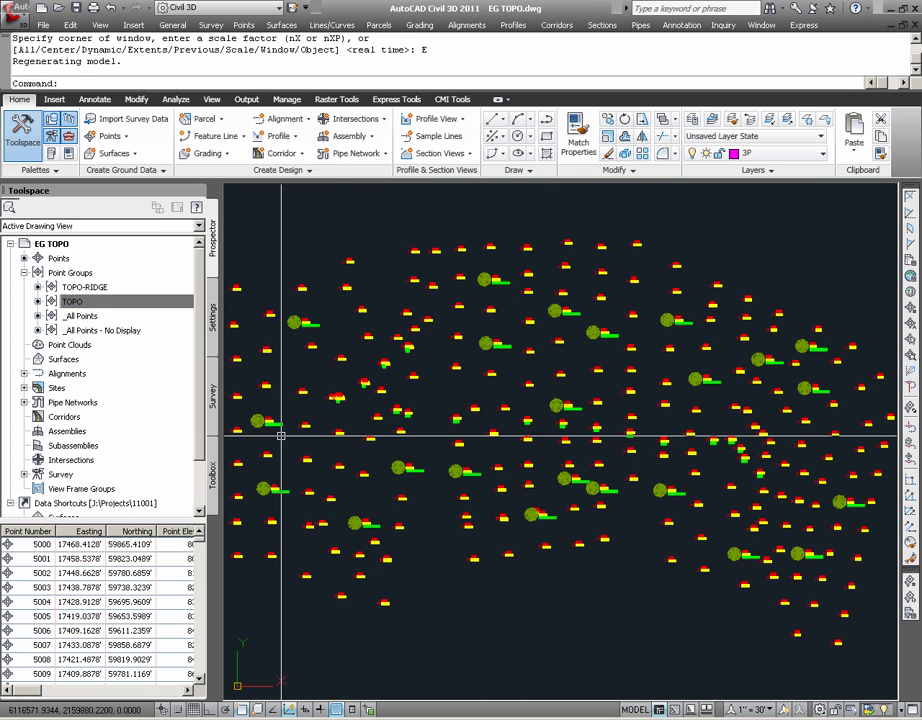
Show the 13 points of the TOPO-RIDGE point group
click(128, 305)
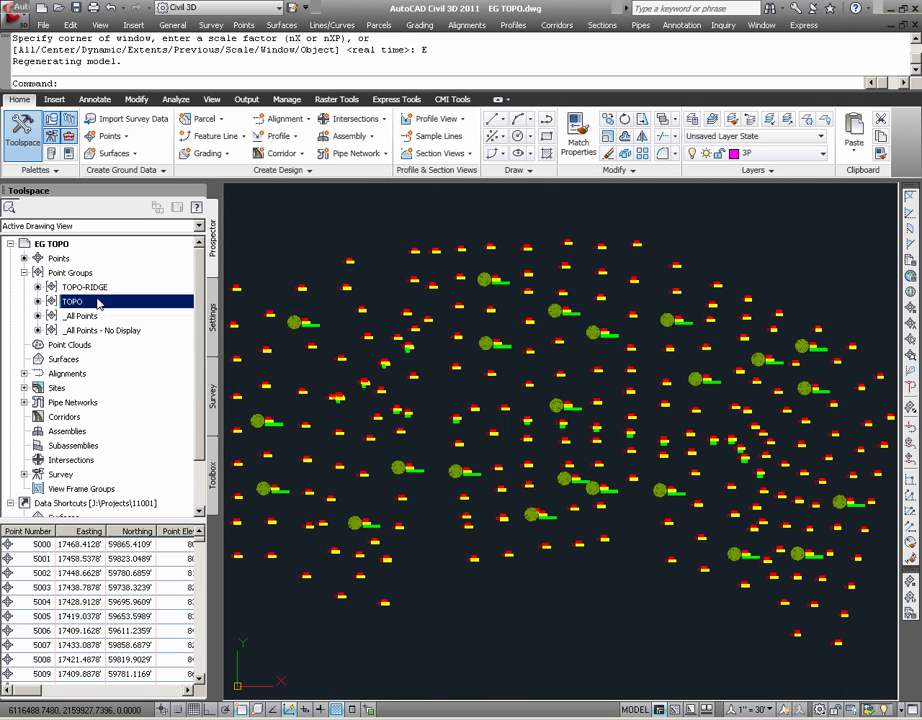
mouse_move(100, 290)
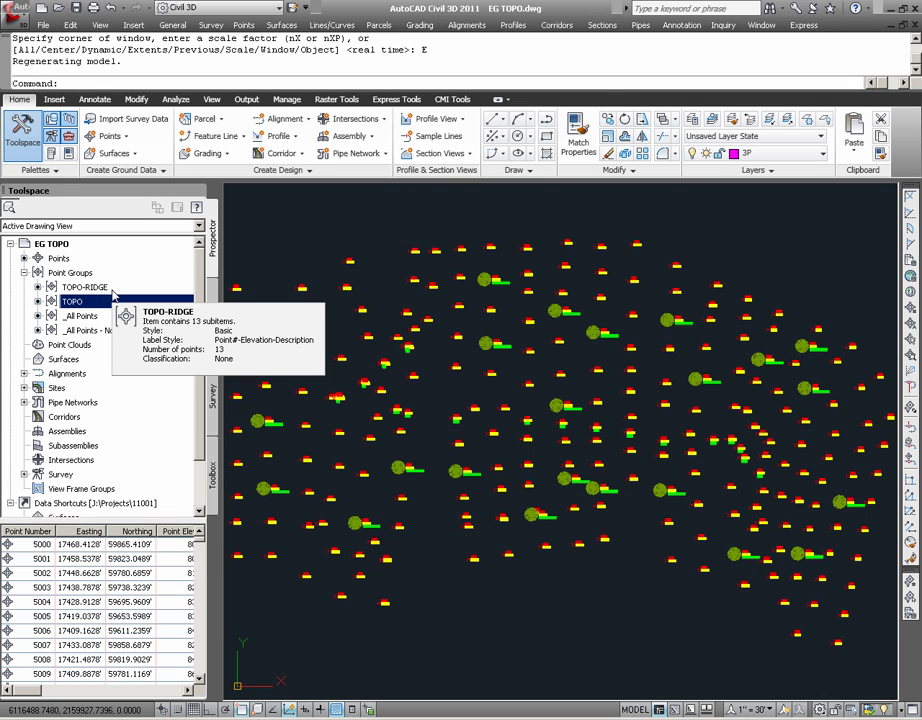
click(112, 291)
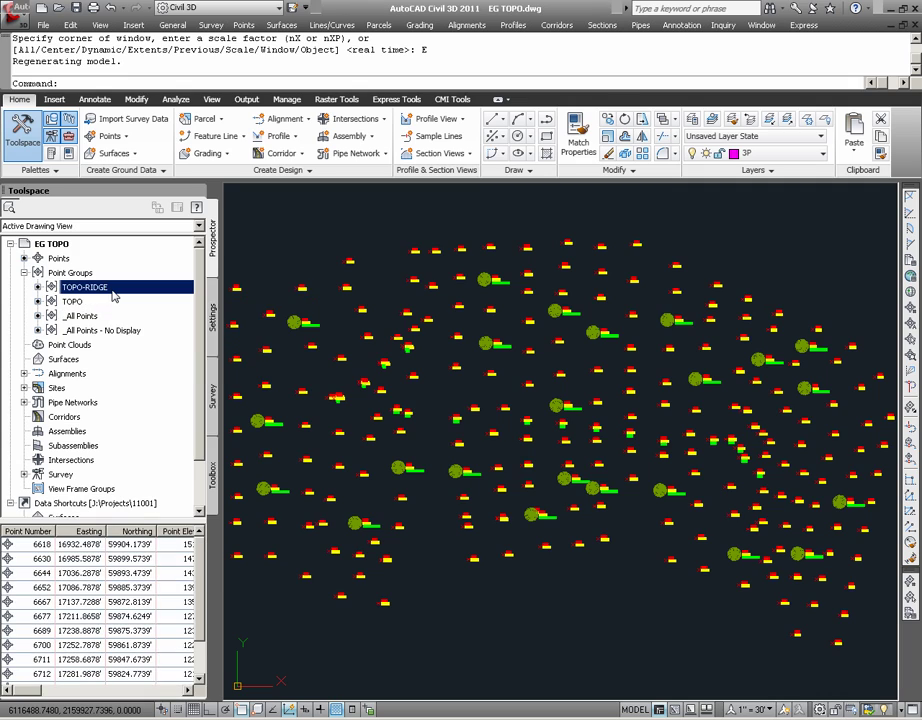
Start a new TIN surface named EG TOPO with description 2011-01-01
right_click(73, 362)
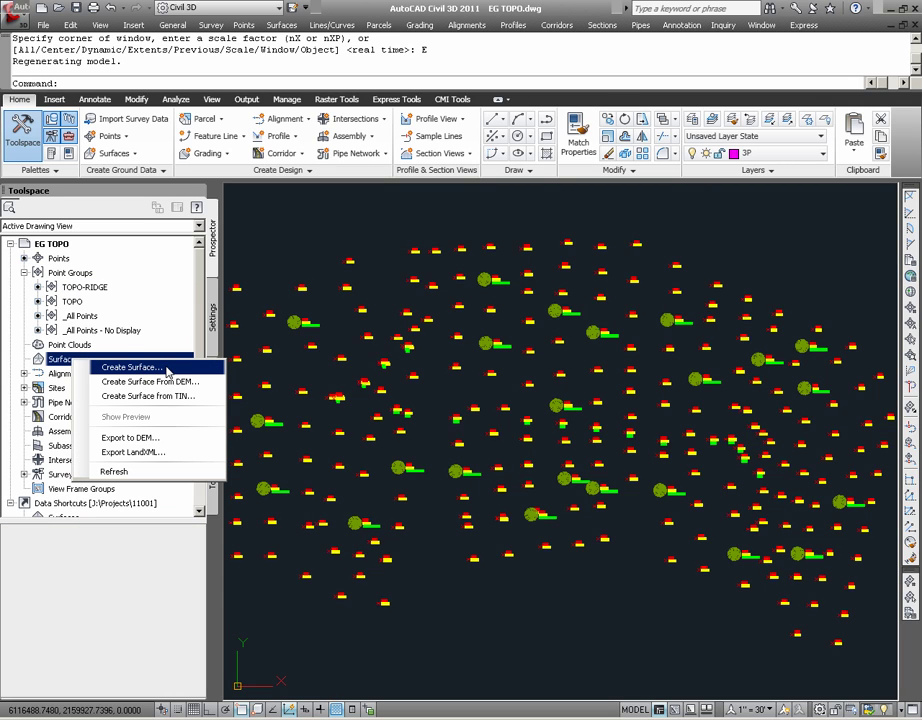
click(167, 370)
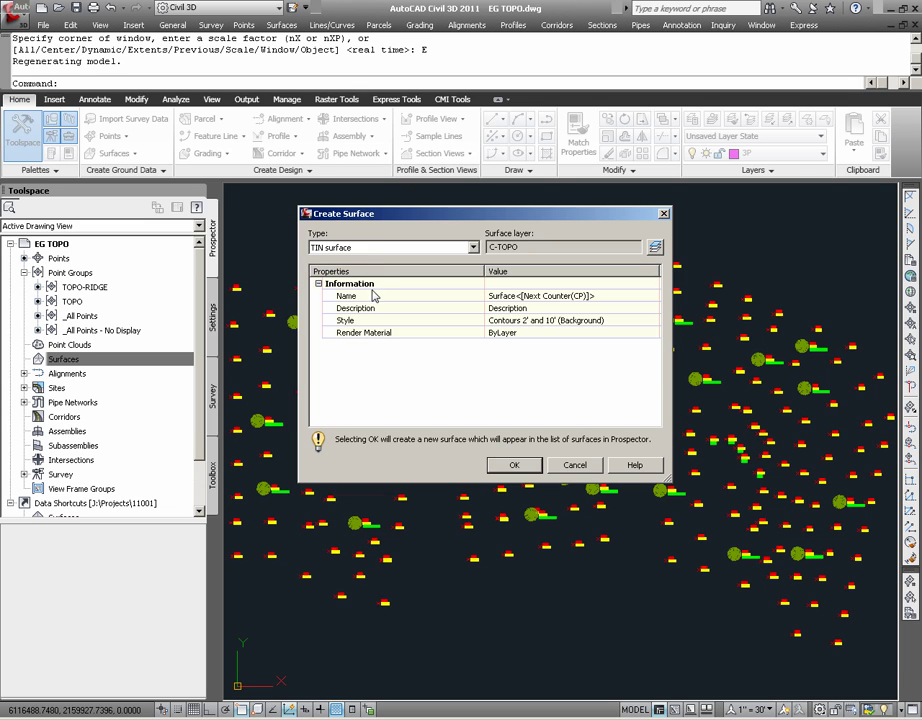
click(608, 296)
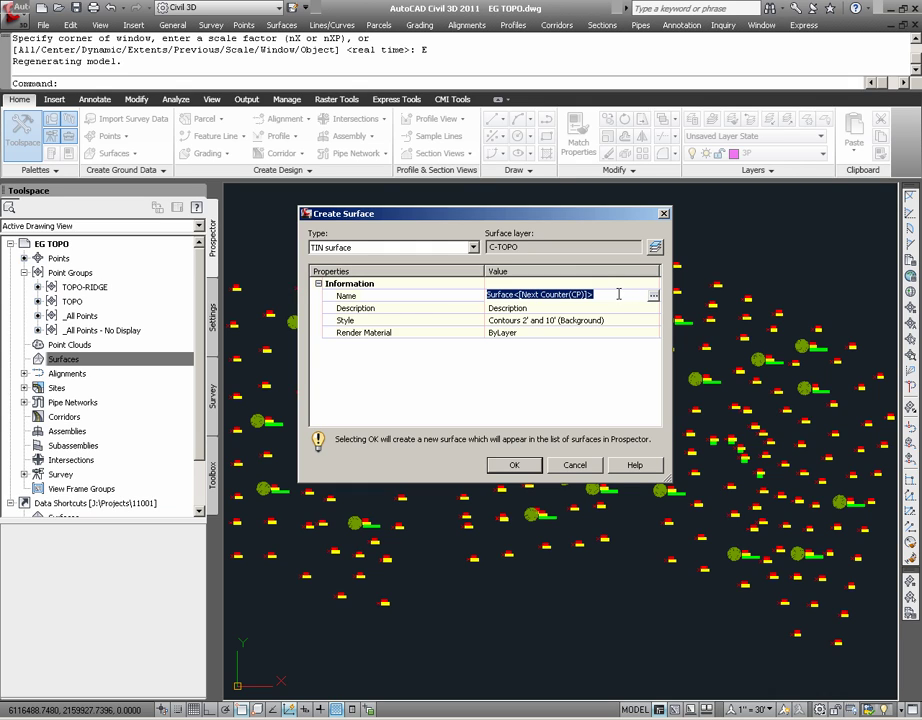
text(EG TOPO)
key(Return)
click(567, 310)
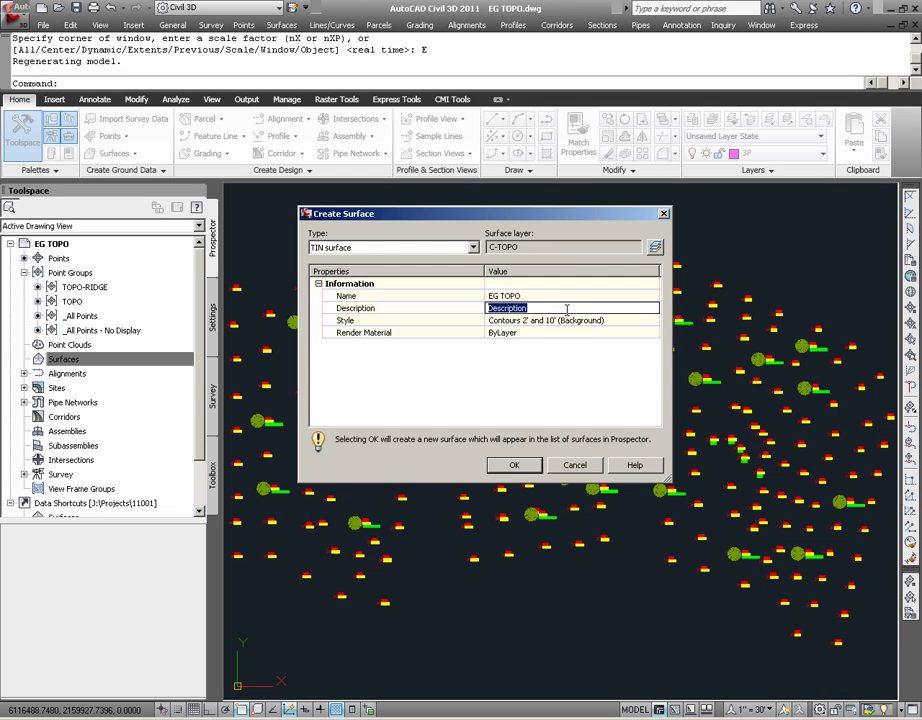
text(2011-01-01)
key(Return)
Give the surface the Contours 2' and 10' (Background) style and create it
click(631, 320)
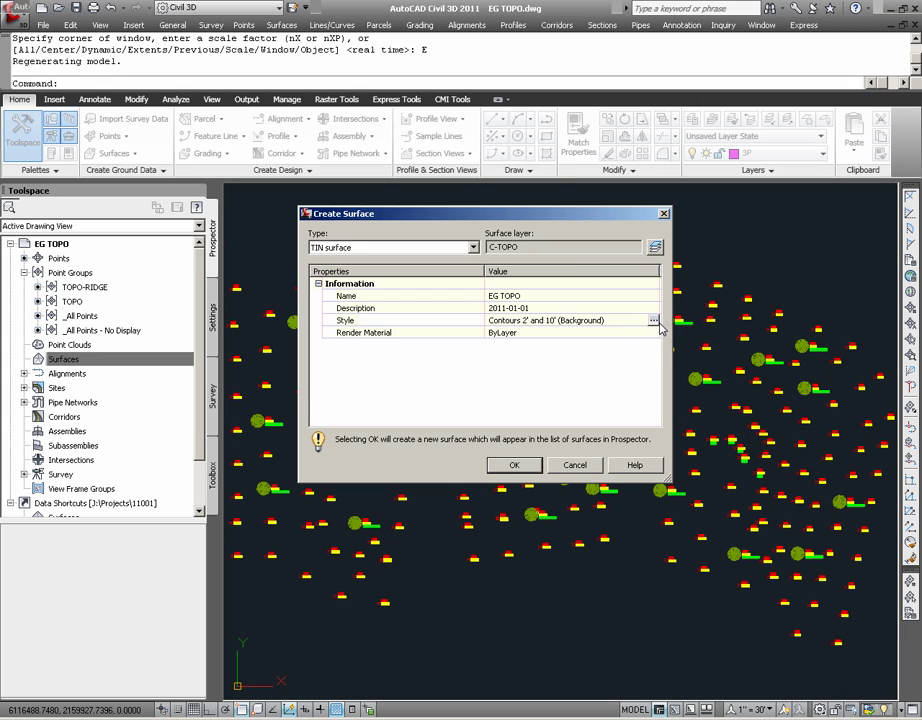
click(653, 320)
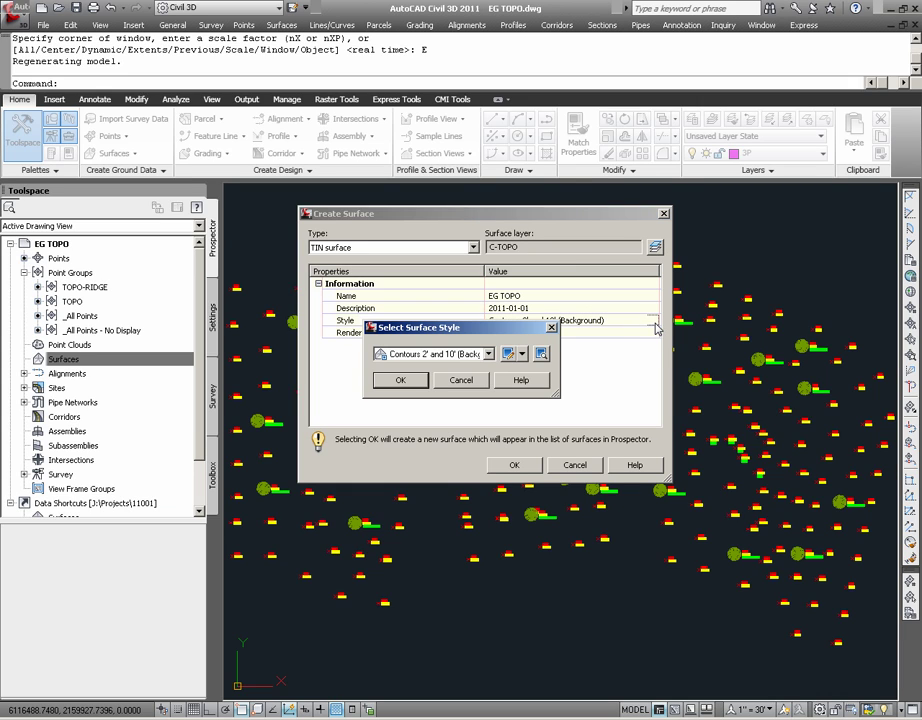
click(490, 355)
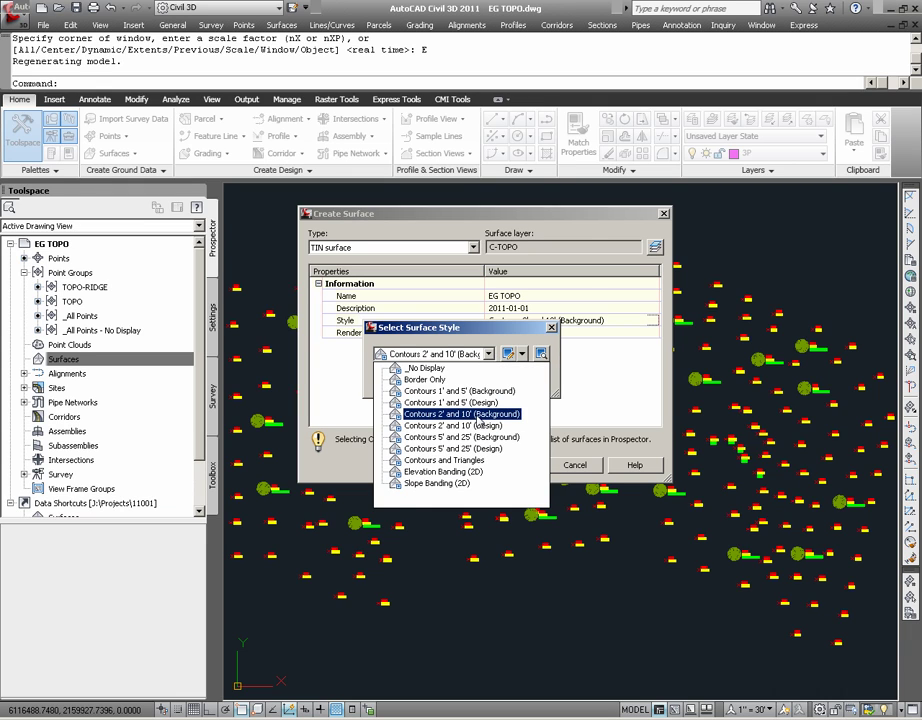
click(450, 413)
click(410, 385)
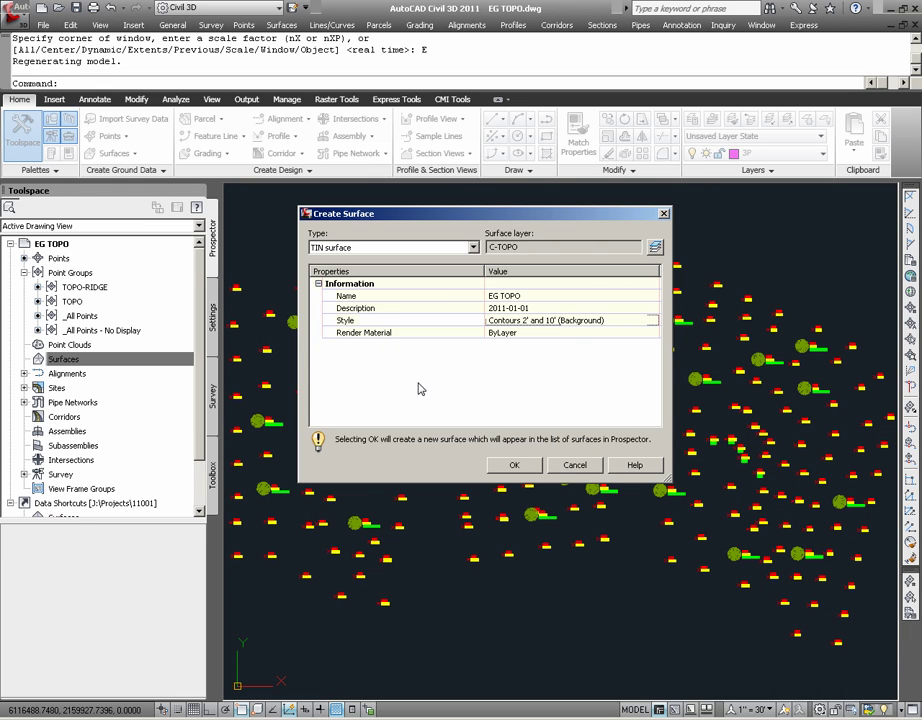
click(516, 466)
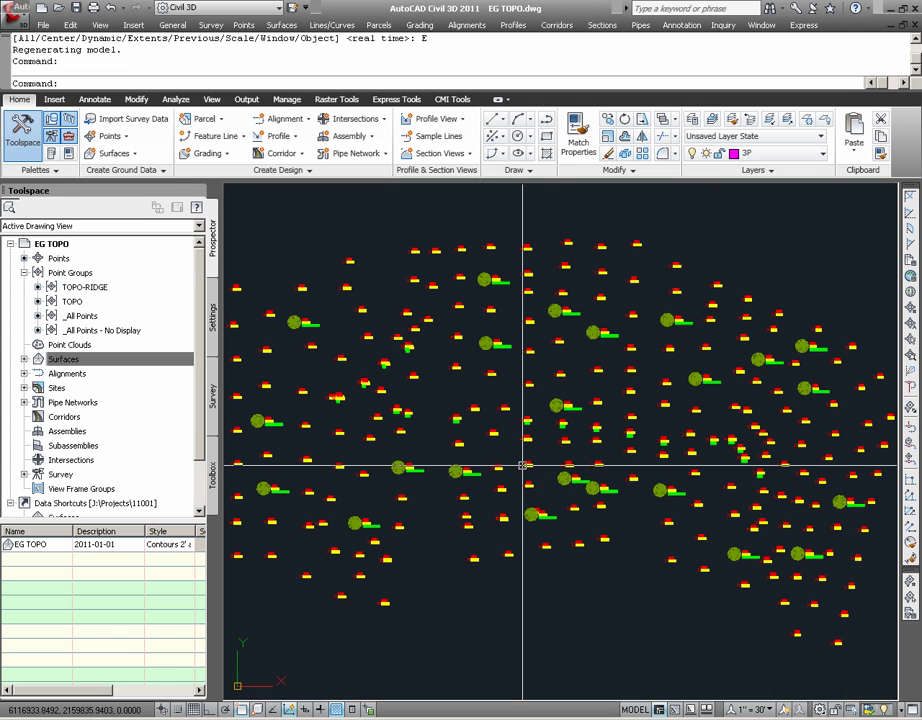
Expand Surfaces > EG TOPO > Definition to show its data collections
click(24, 359)
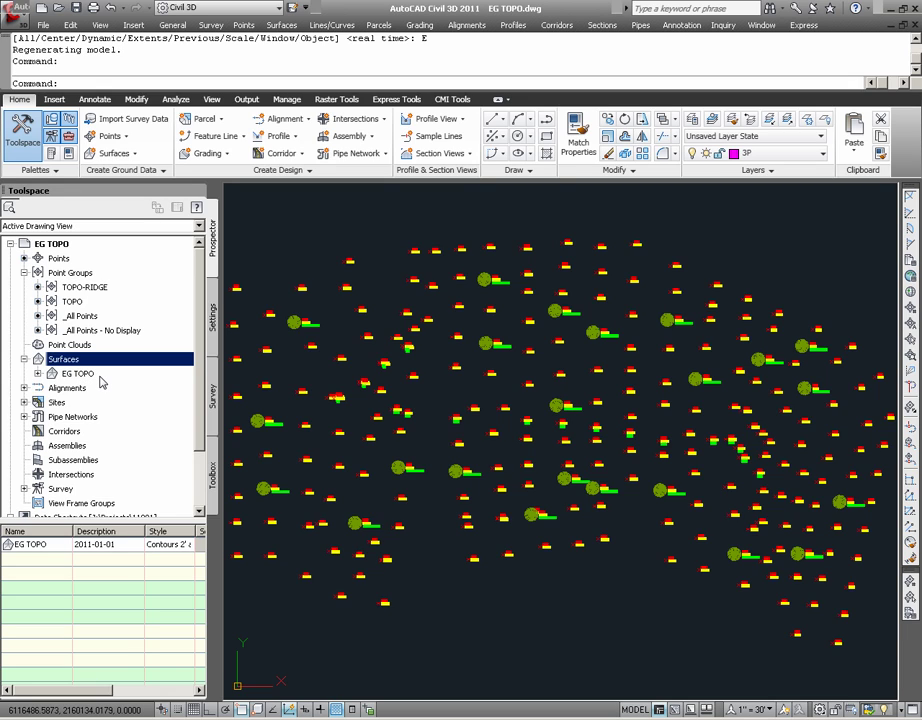
click(38, 374)
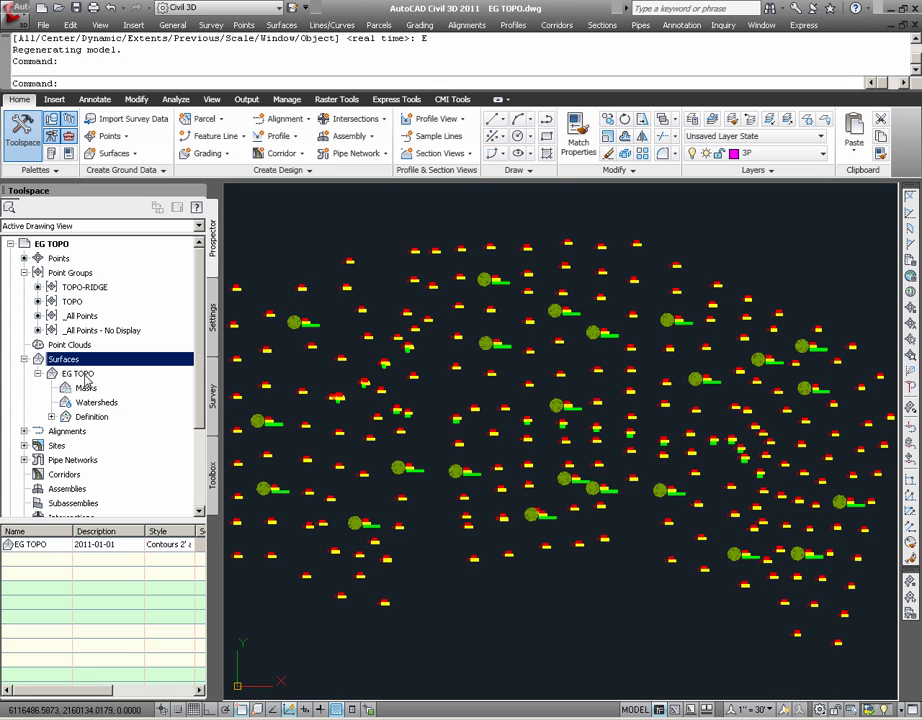
click(52, 416)
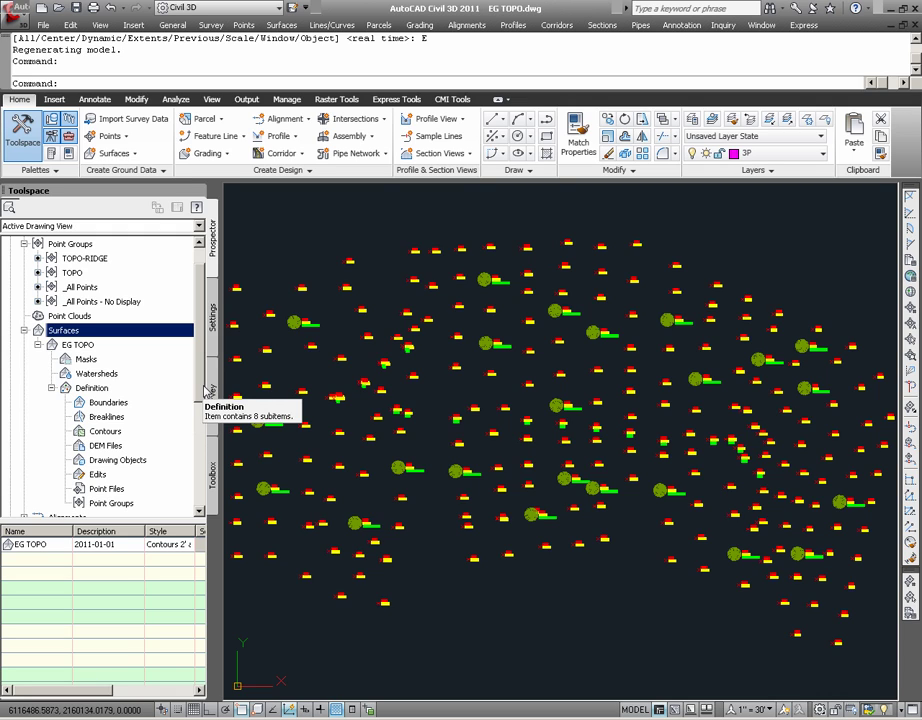
drag(200, 392, 200, 413)
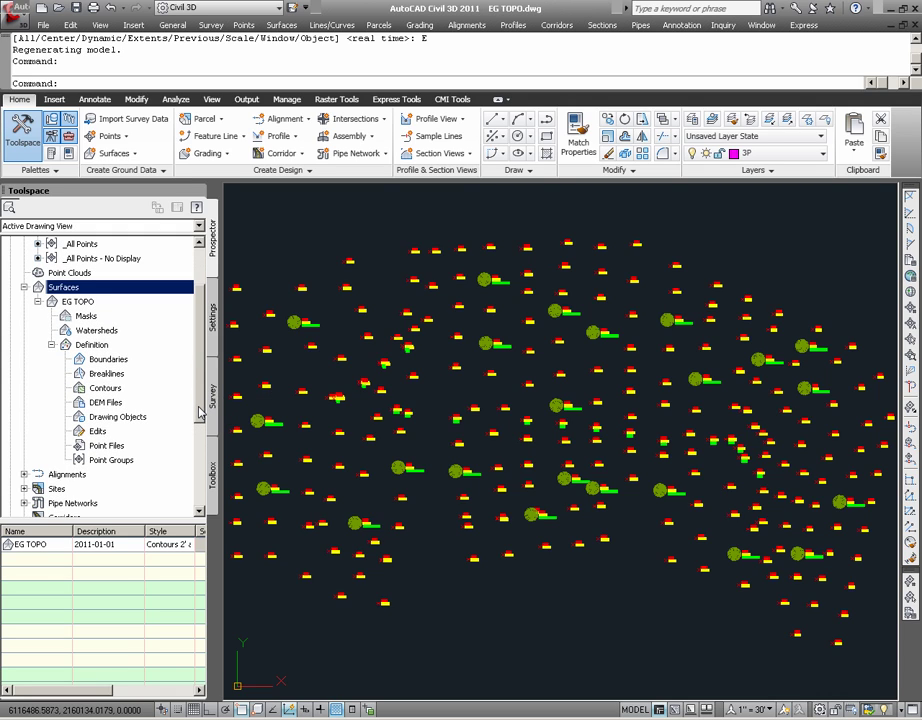
click(104, 350)
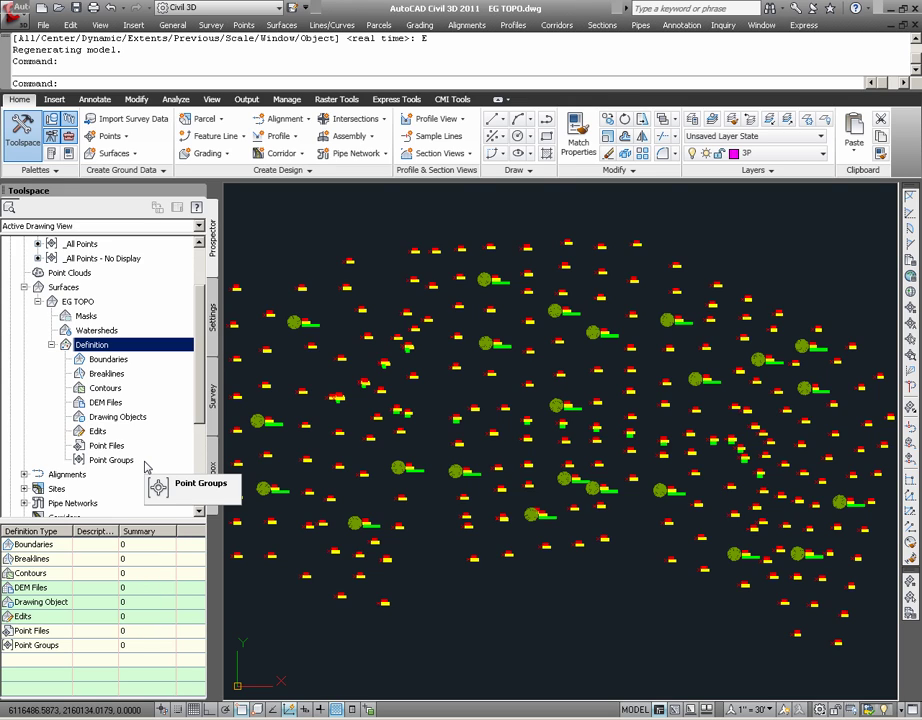
Check the Breaklines and TOPO group, then select EG TOPO's Point Groups node
click(117, 460)
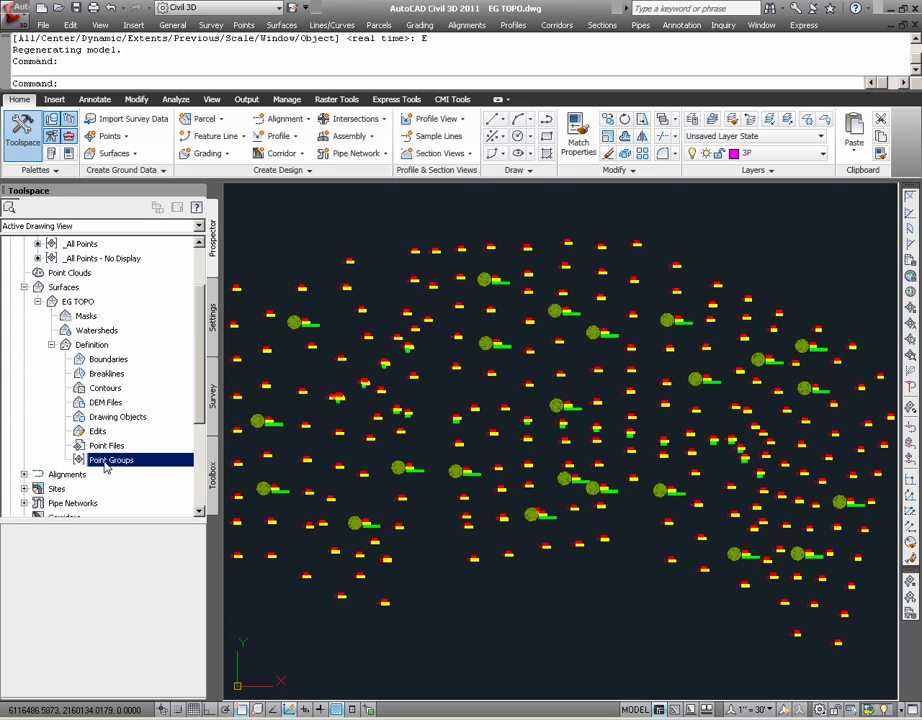
click(104, 374)
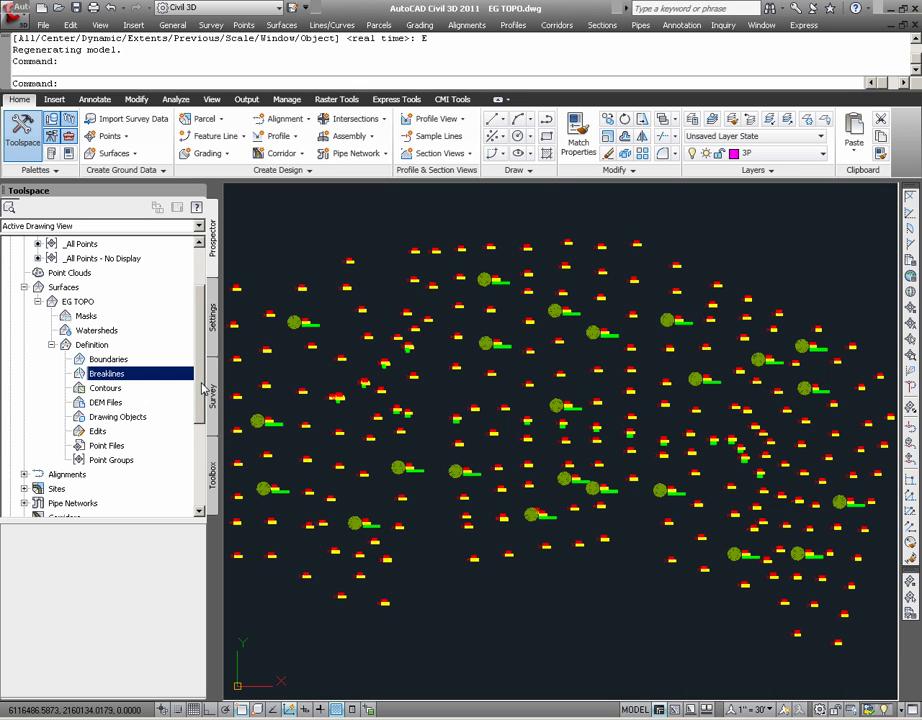
scroll(203, 388, up, 1)
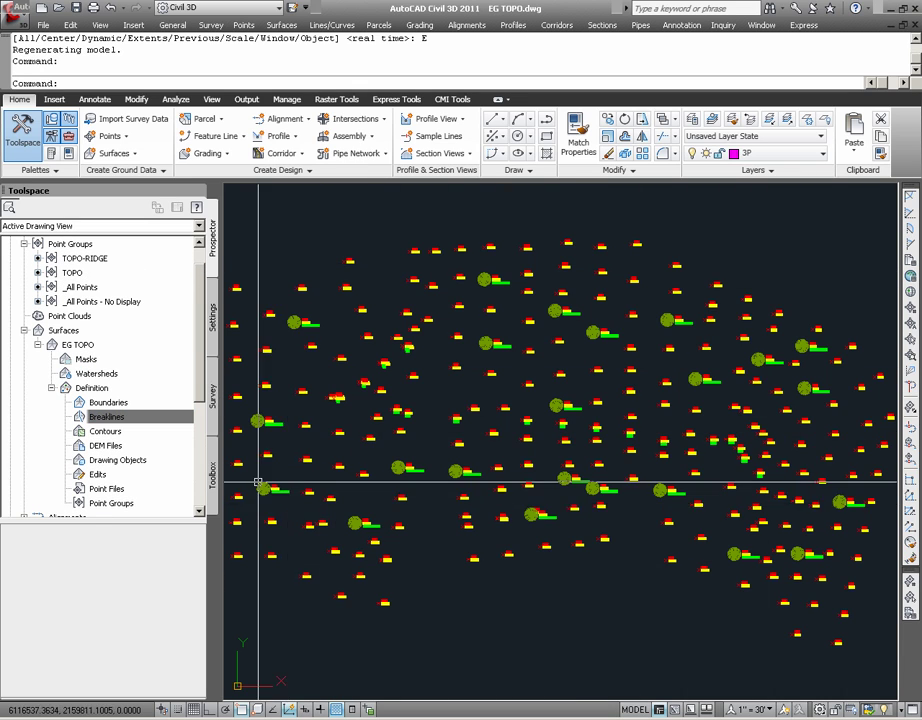
click(73, 273)
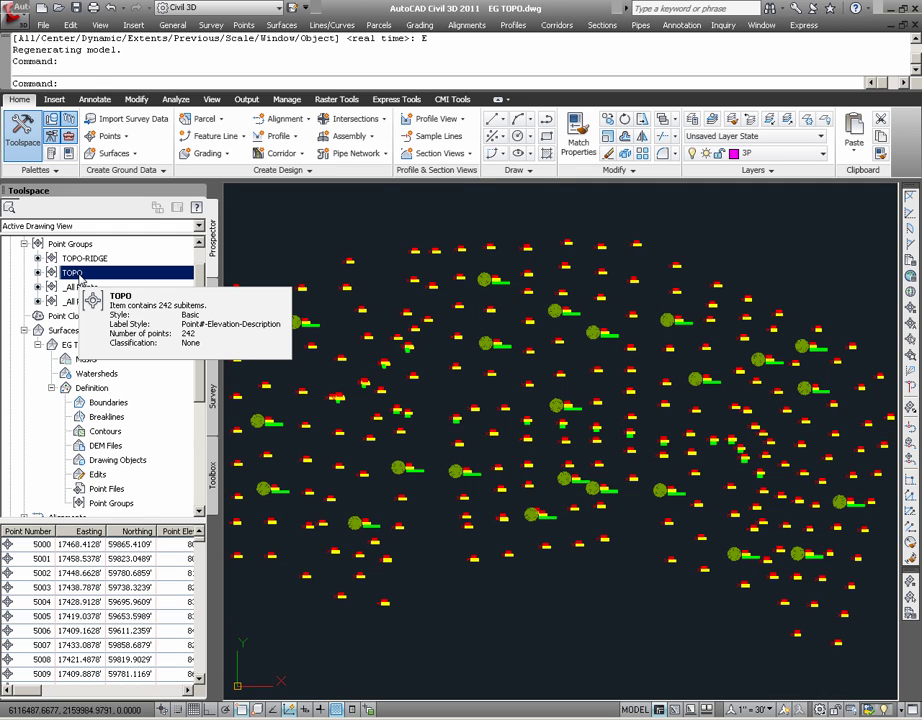
scroll(203, 317, down, 1)
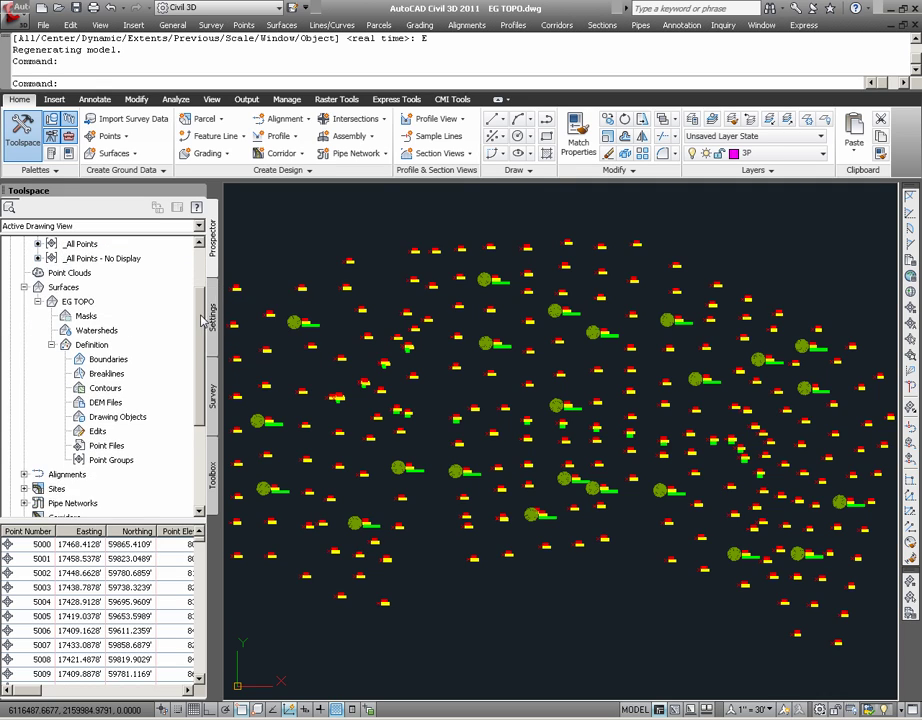
scroll(200, 328, down, 1)
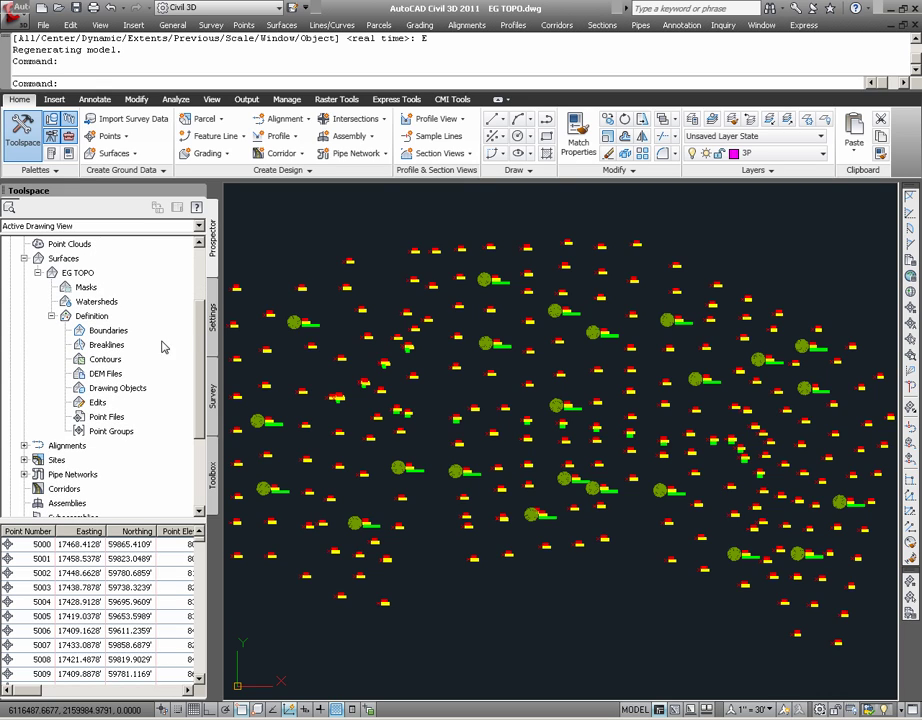
click(121, 433)
Add the TOPO point group to the EG TOPO surface definition
right_click(130, 436)
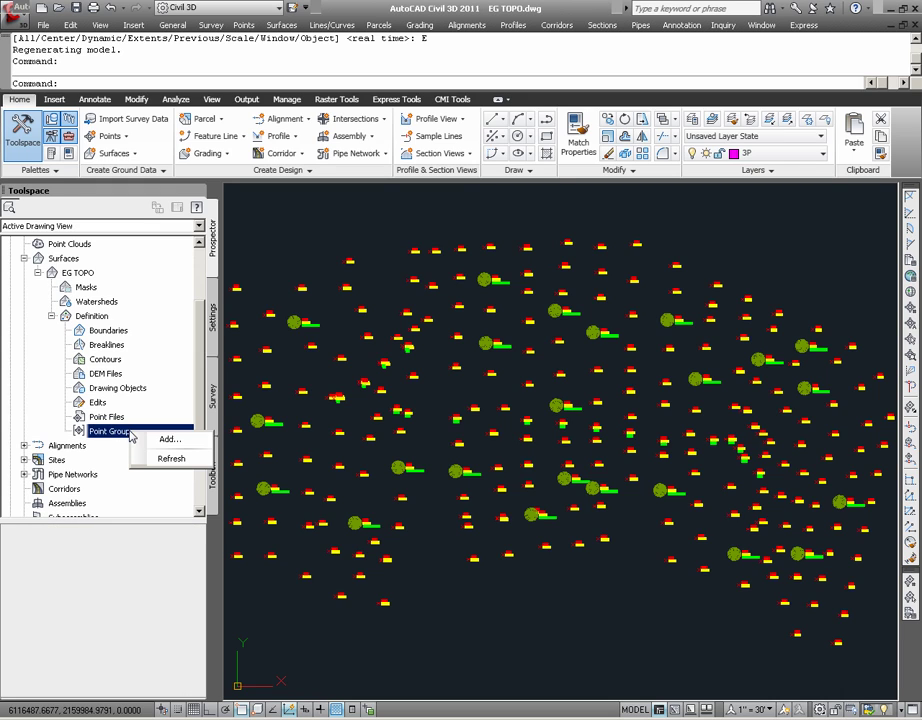
click(177, 440)
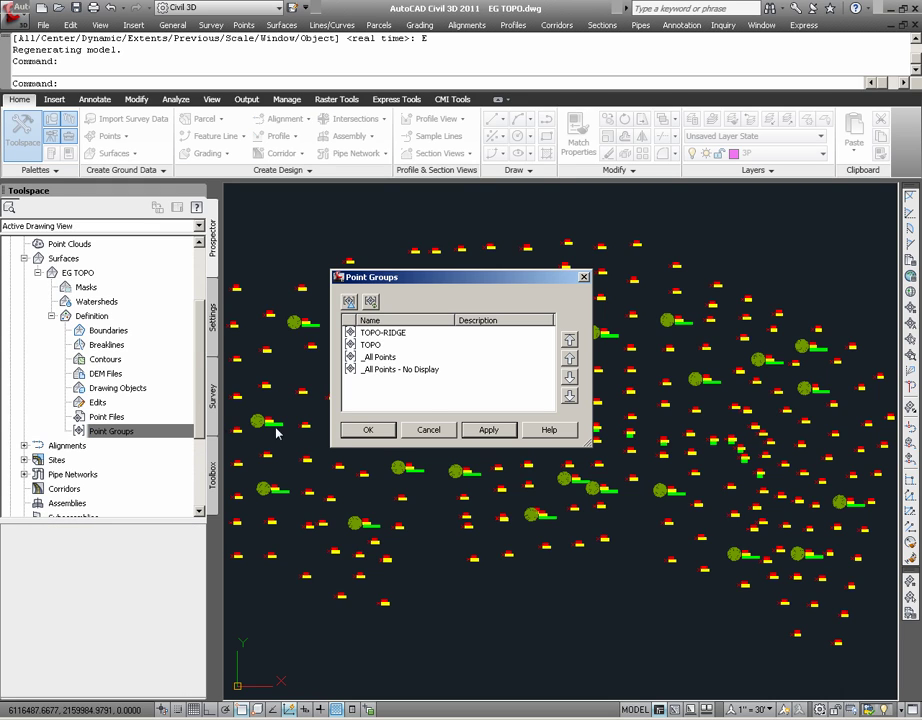
click(380, 345)
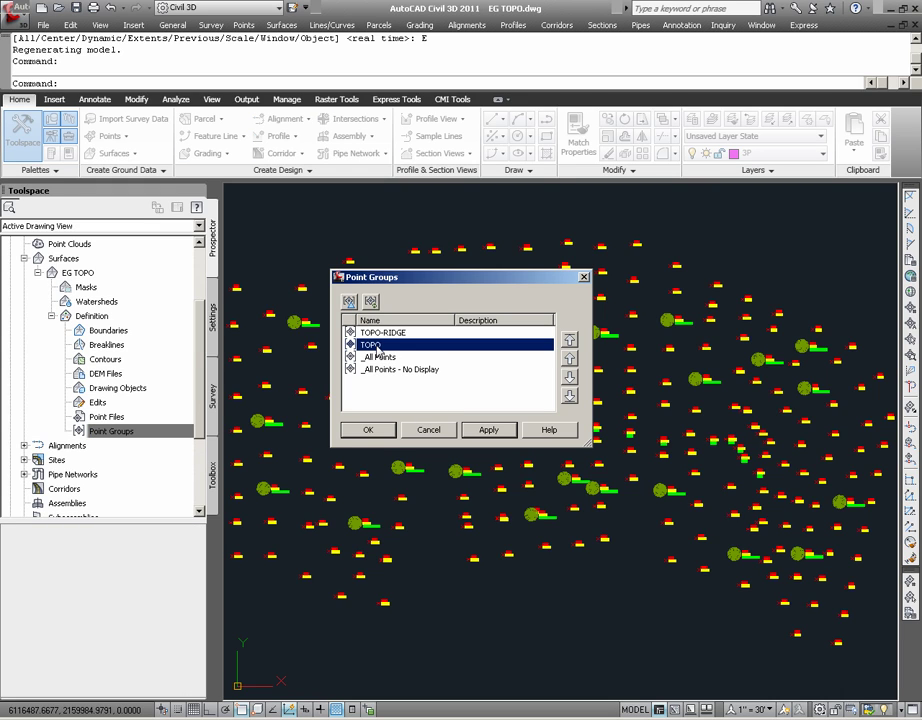
click(366, 431)
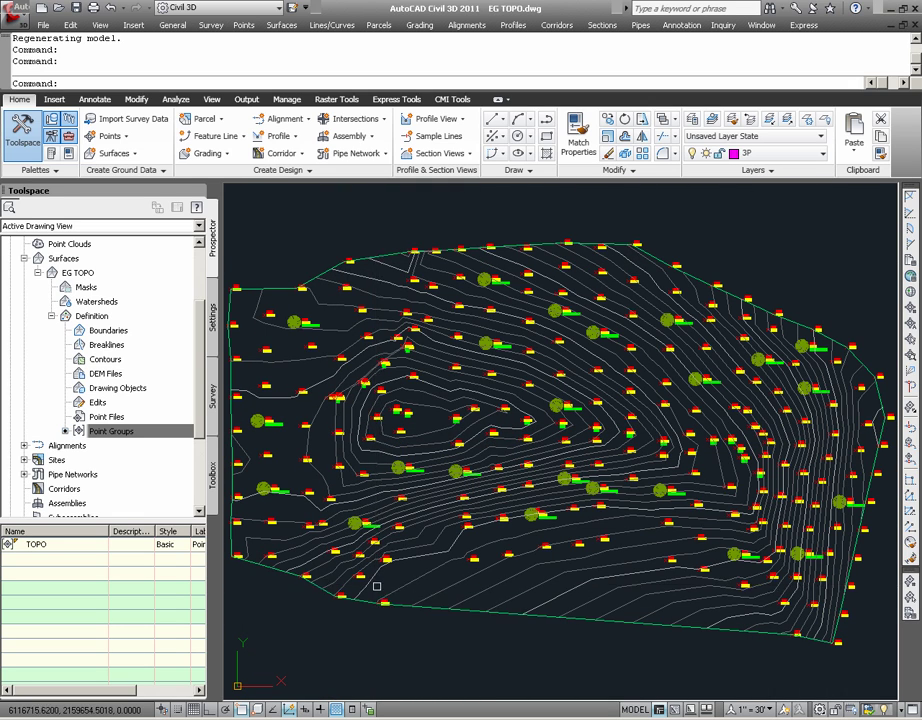
mouse_move(377, 585)
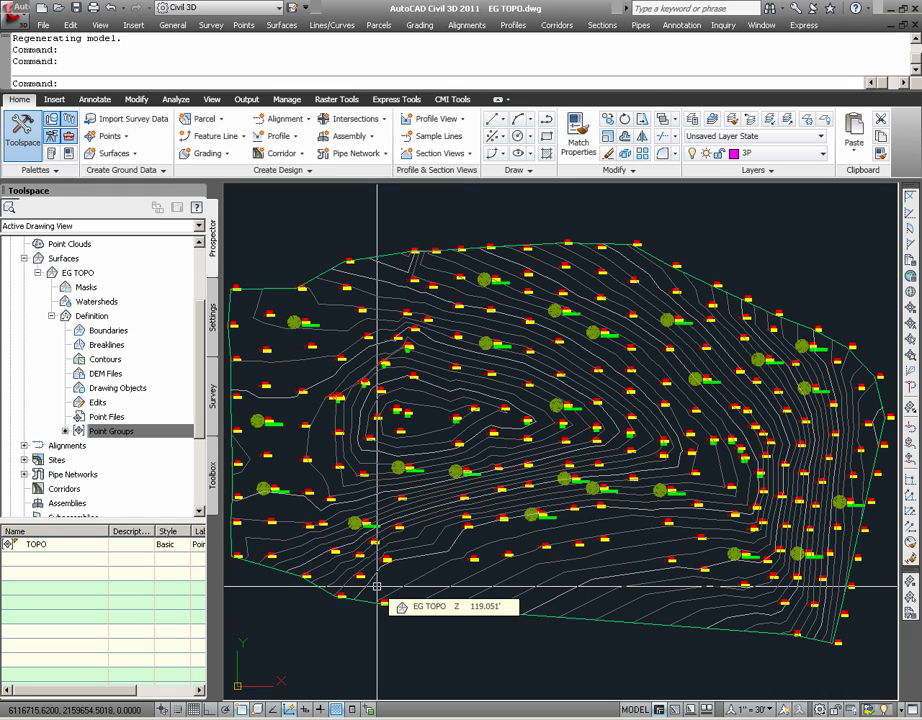
click(436, 505)
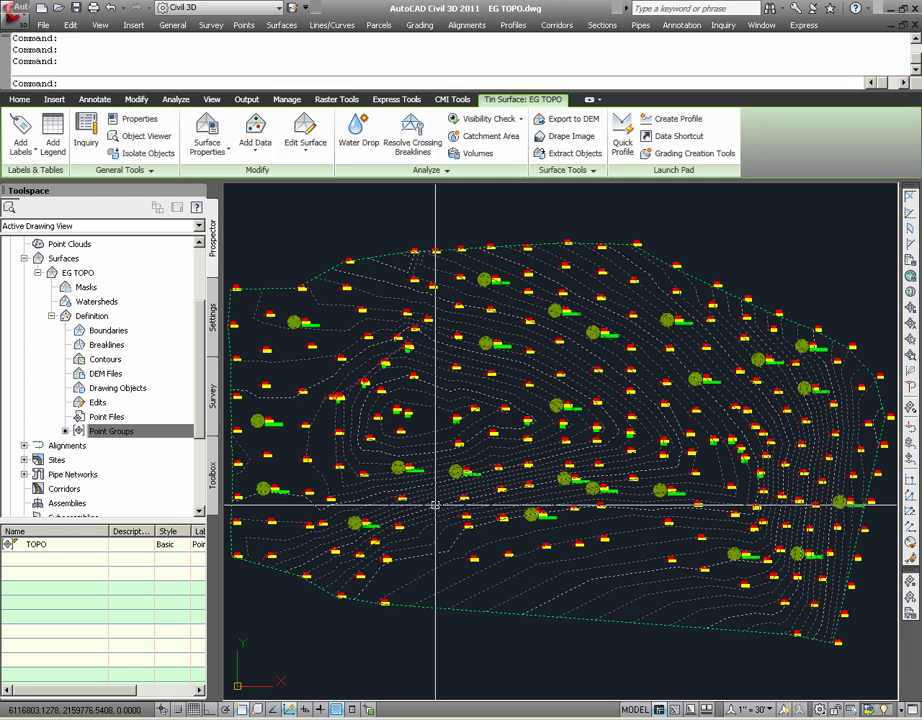
mouse_move(436, 505)
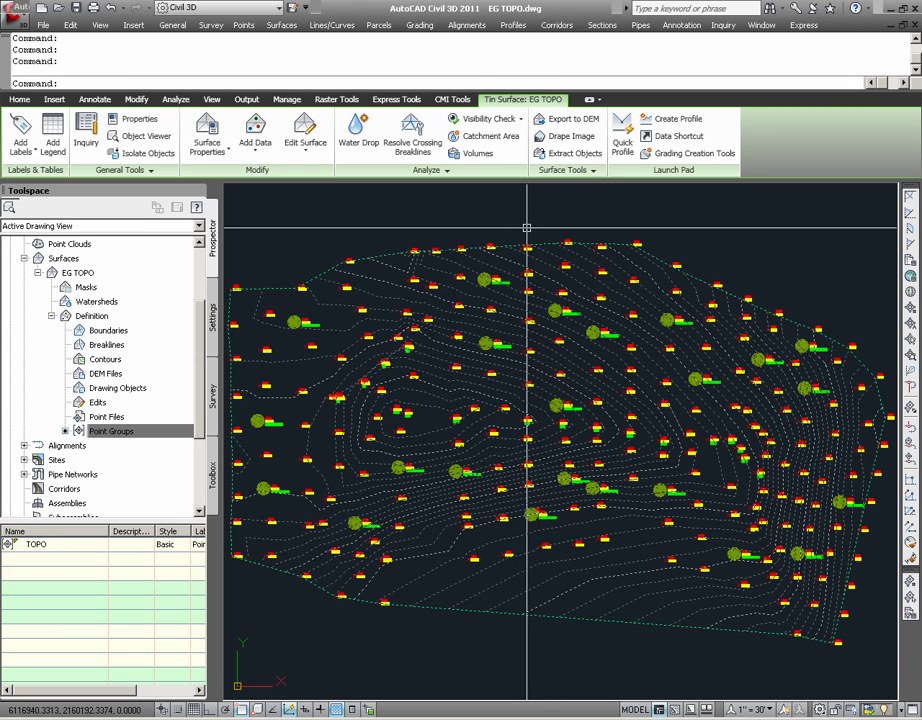
key(Escape)
key(Escape)
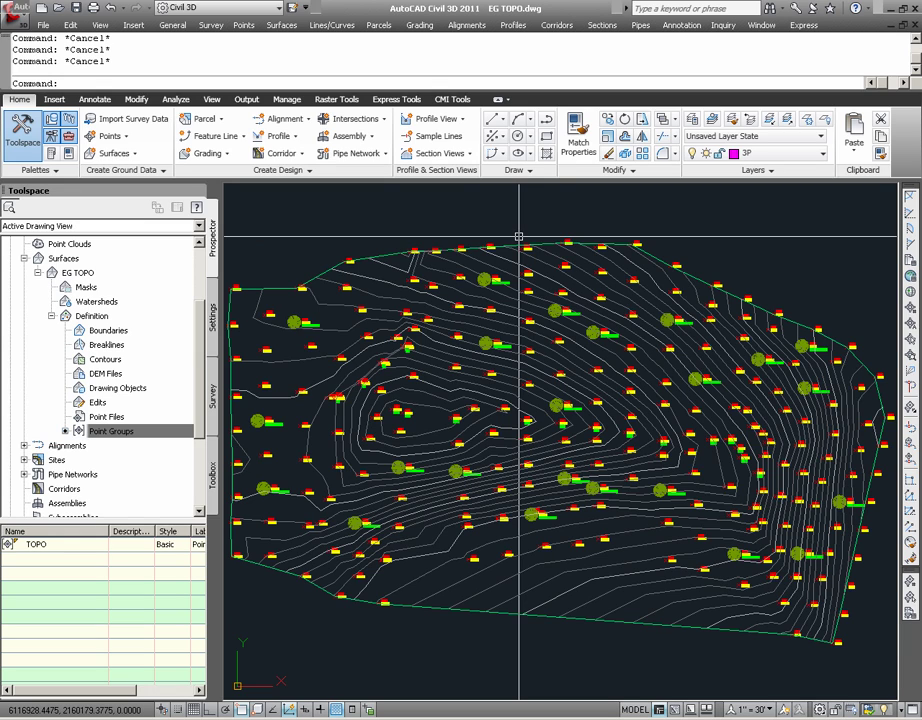
click(112, 432)
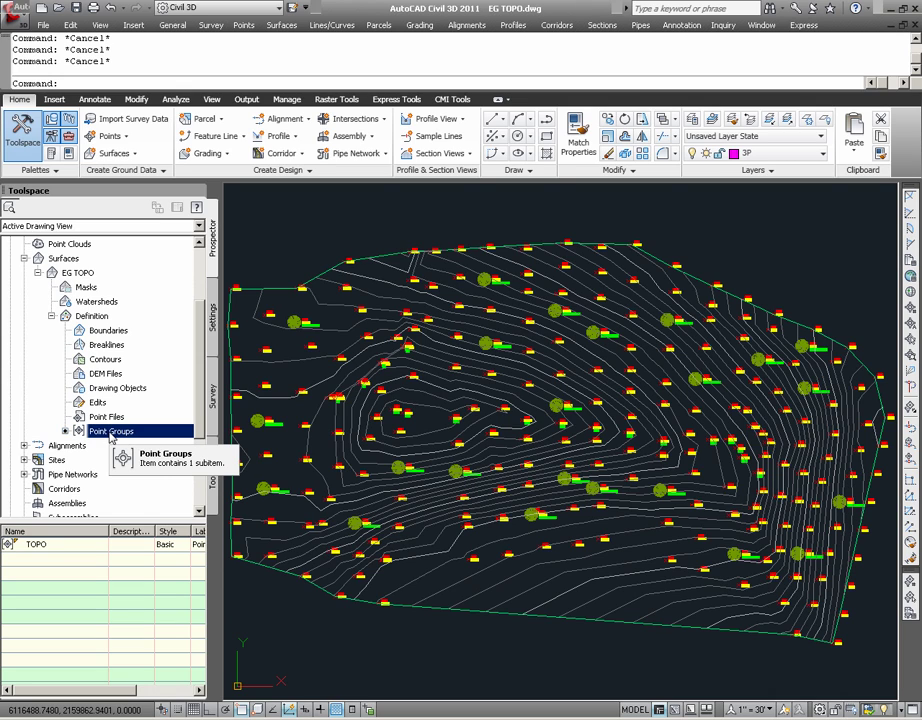
click(64, 552)
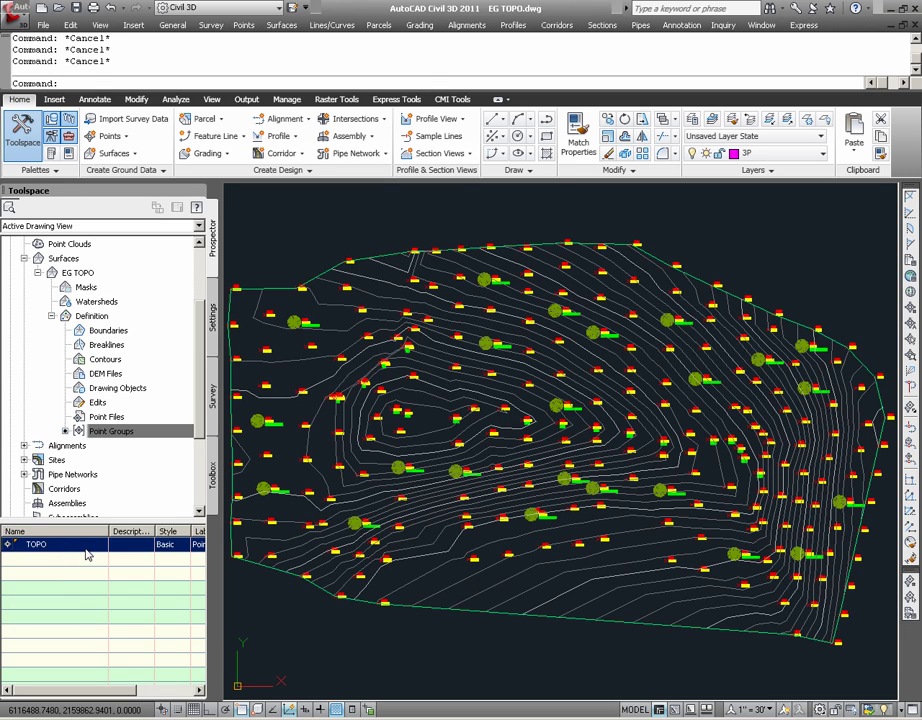
mouse_move(87, 555)
right_click(95, 547)
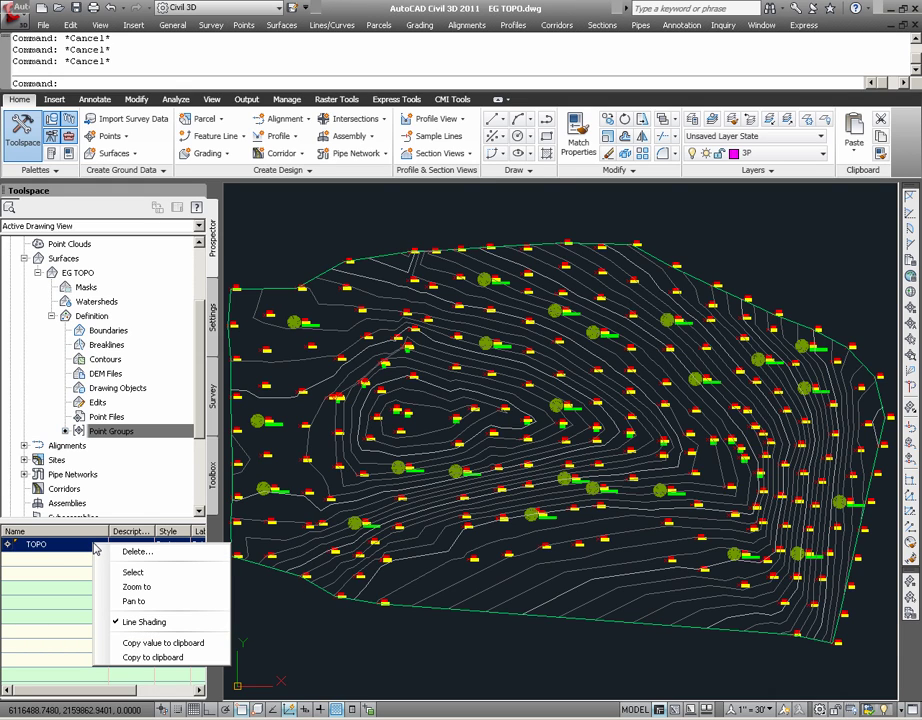
key(Escape)
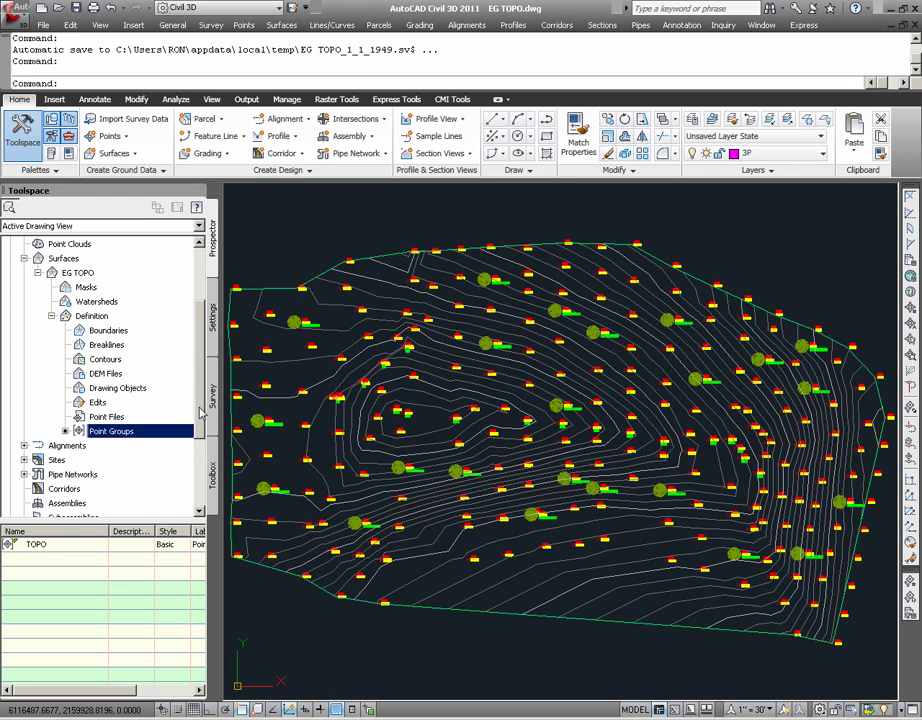
Review the TOPO and TOPO-RIDGE point lists and regenerate the drawing with RE
scroll(130, 300, up, 3)
click(86, 302)
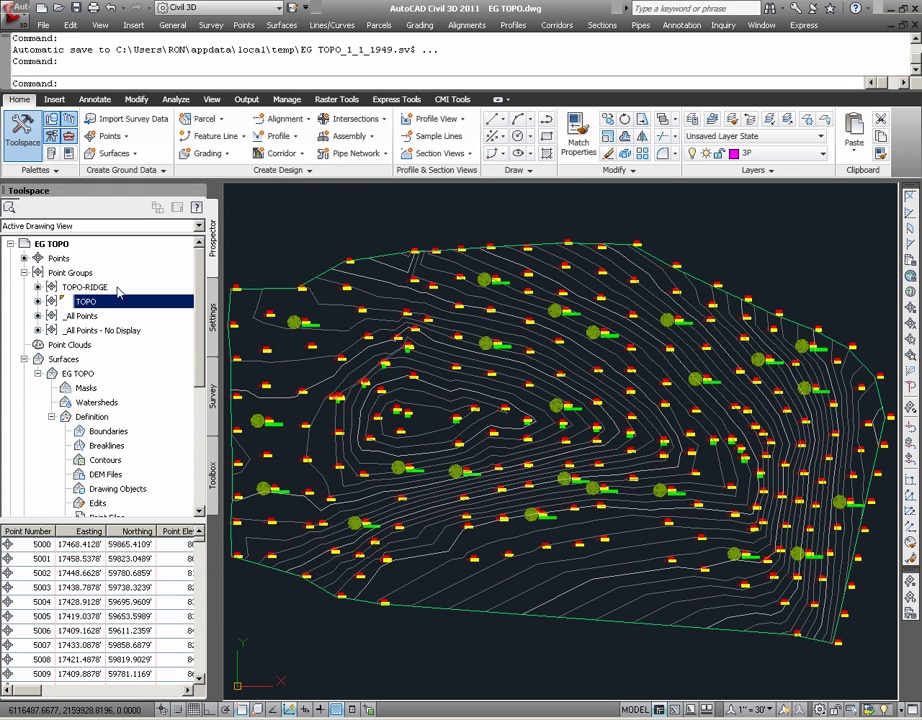
click(120, 289)
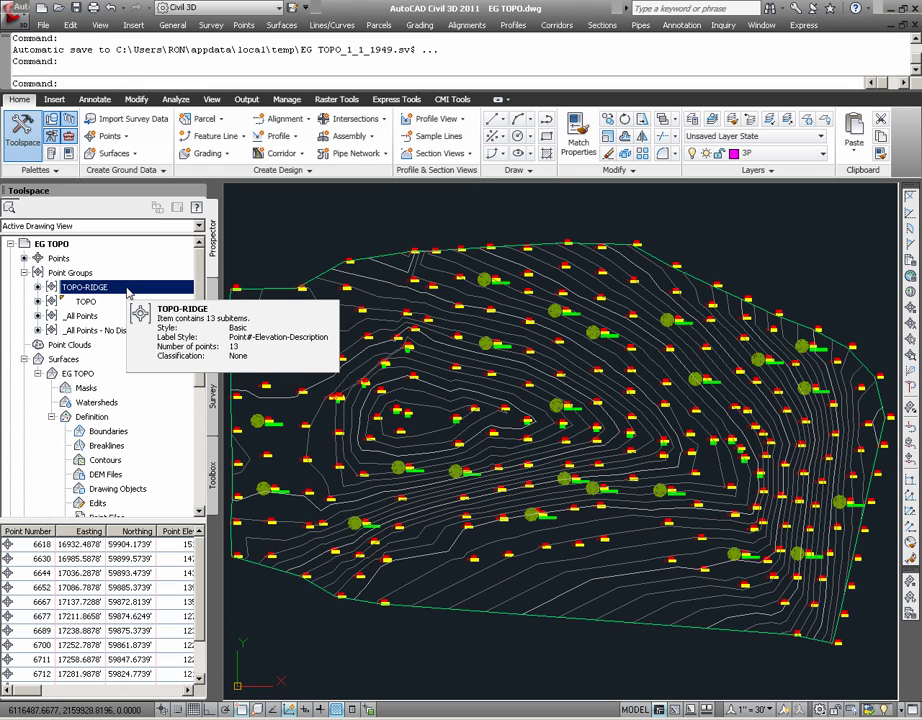
click(155, 276)
text(re)
key(Return)
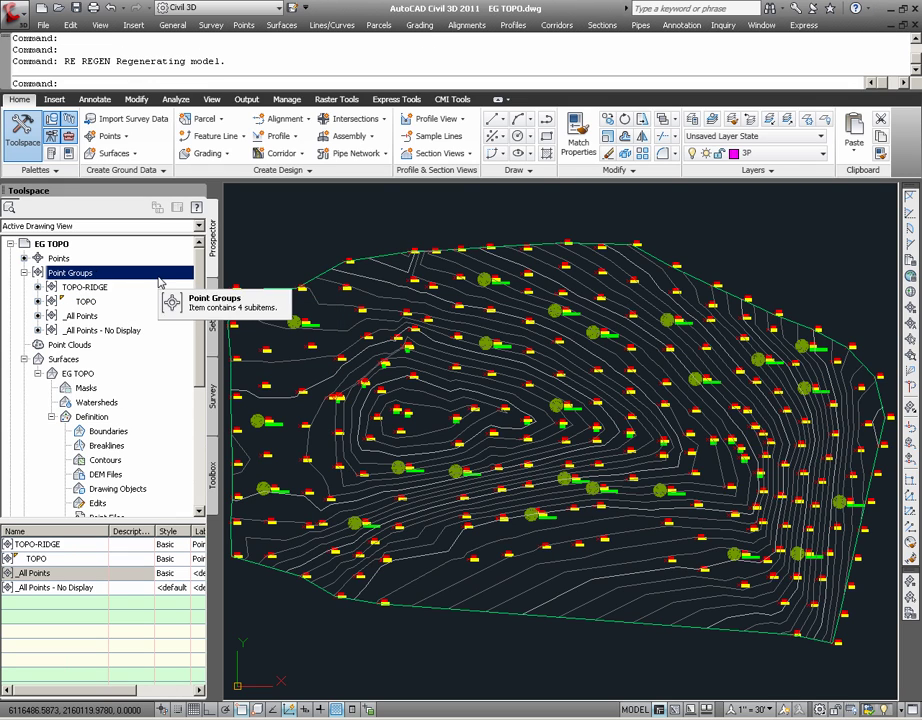
Move _All Points - No Display up to second place in the point group order
right_click(157, 279)
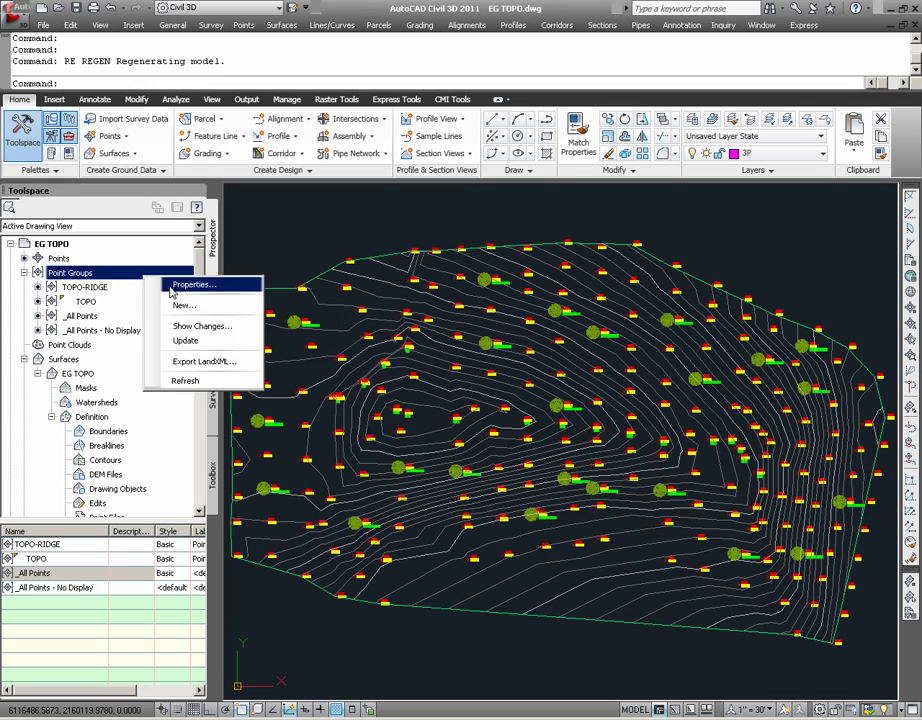
click(200, 284)
click(400, 370)
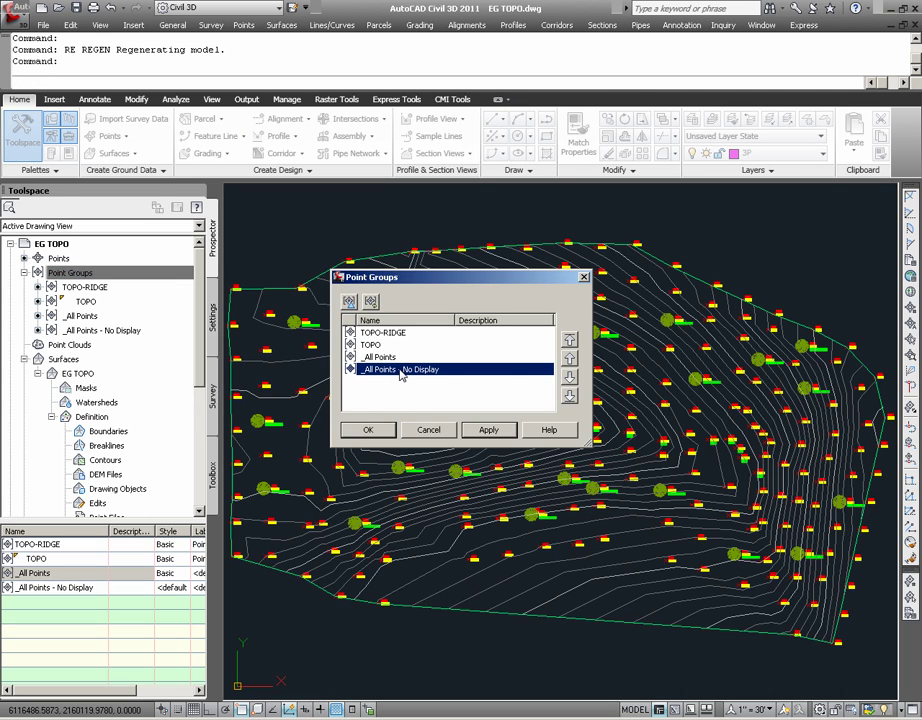
click(569, 358)
click(569, 358)
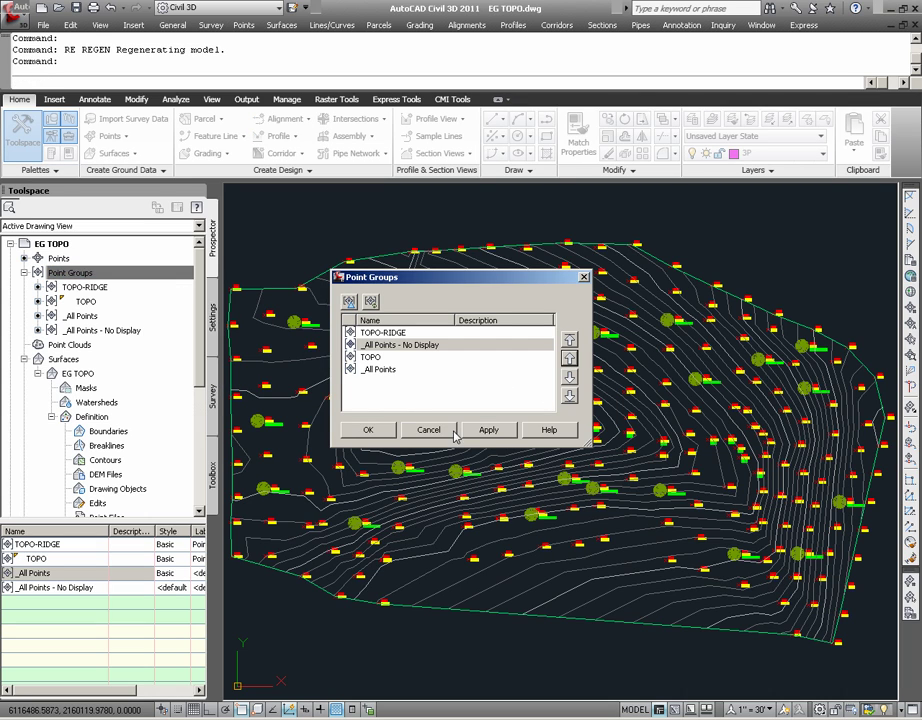
click(368, 430)
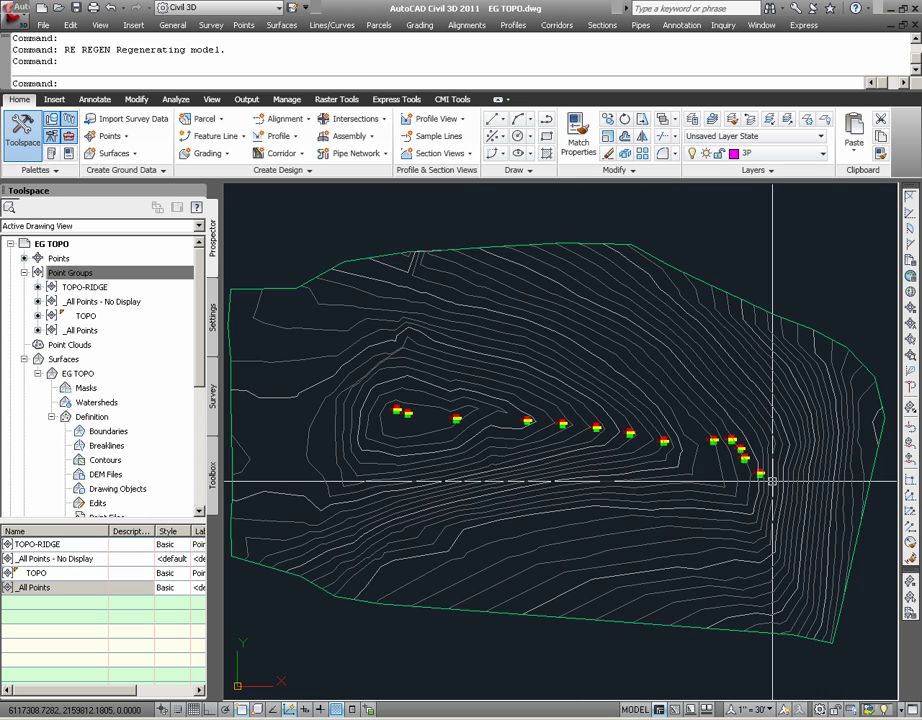
mouse_move(773, 482)
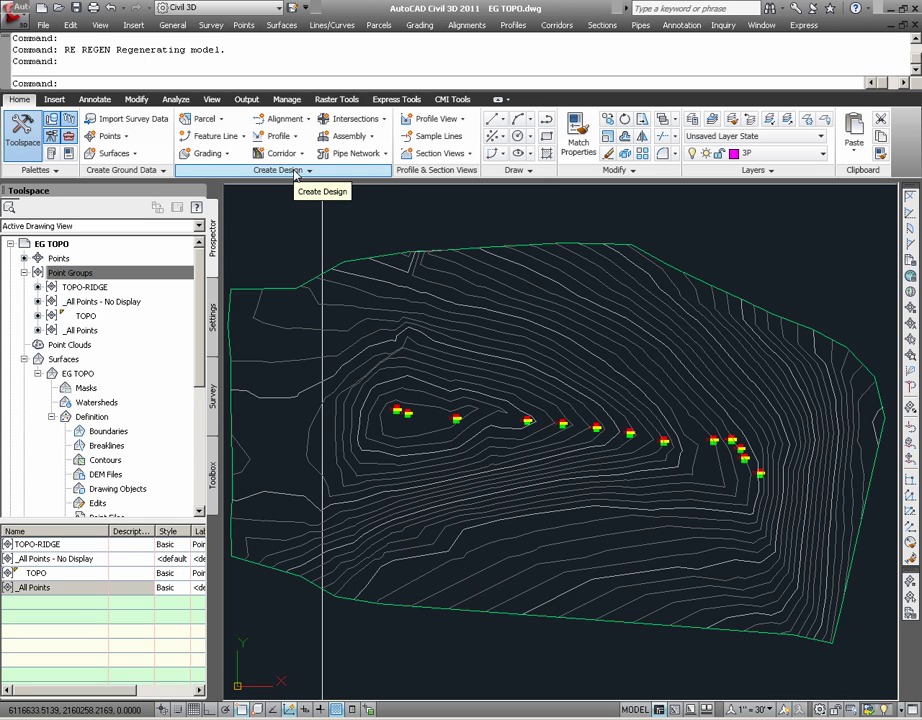
Start Create Feature Line and accept the Site 1 Basic feature line settings
click(241, 137)
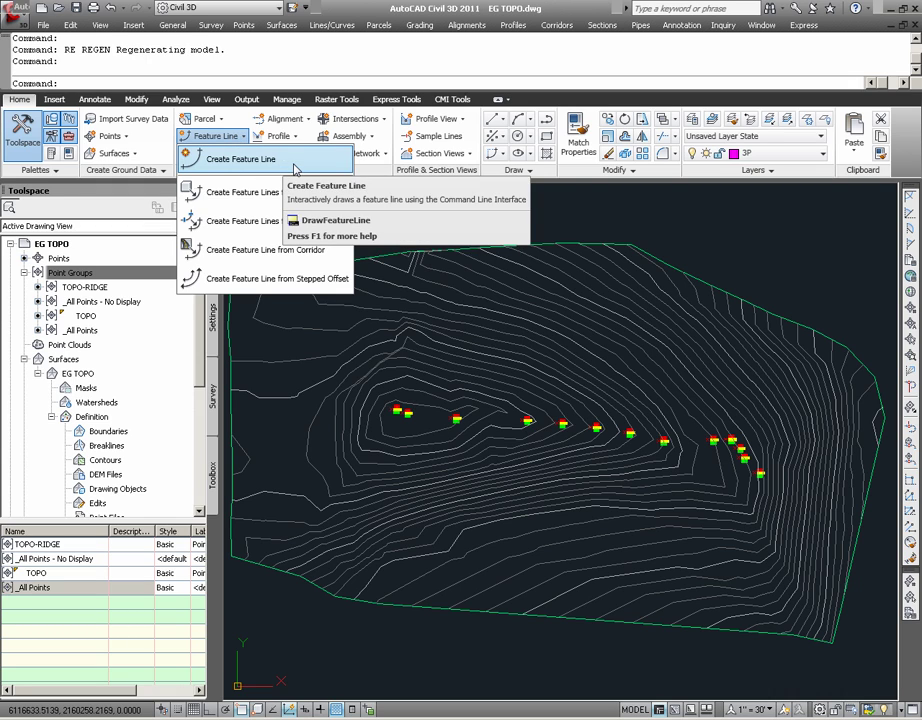
click(241, 159)
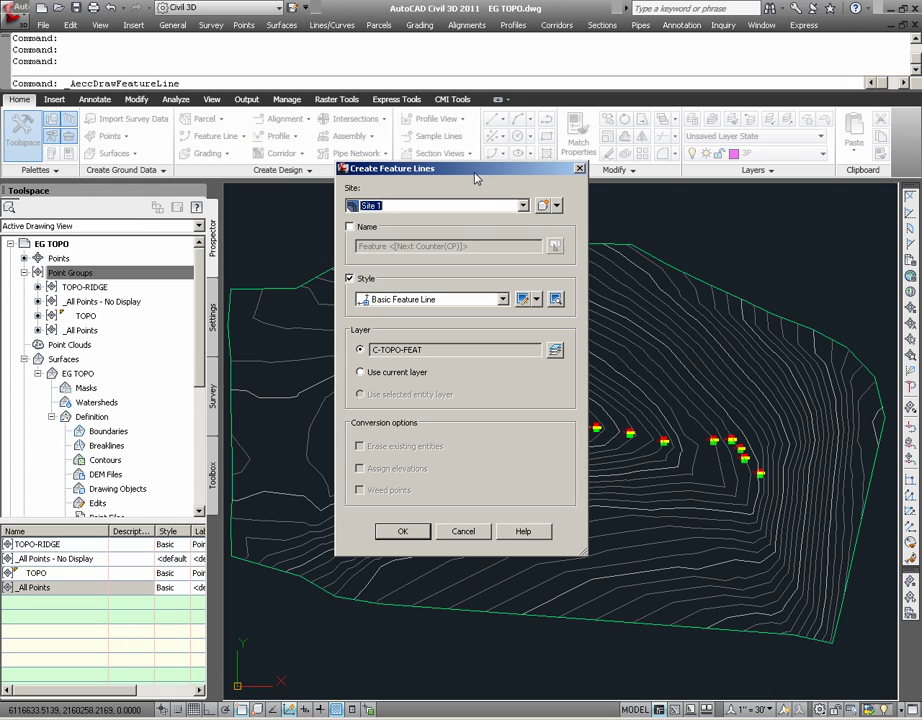
click(403, 532)
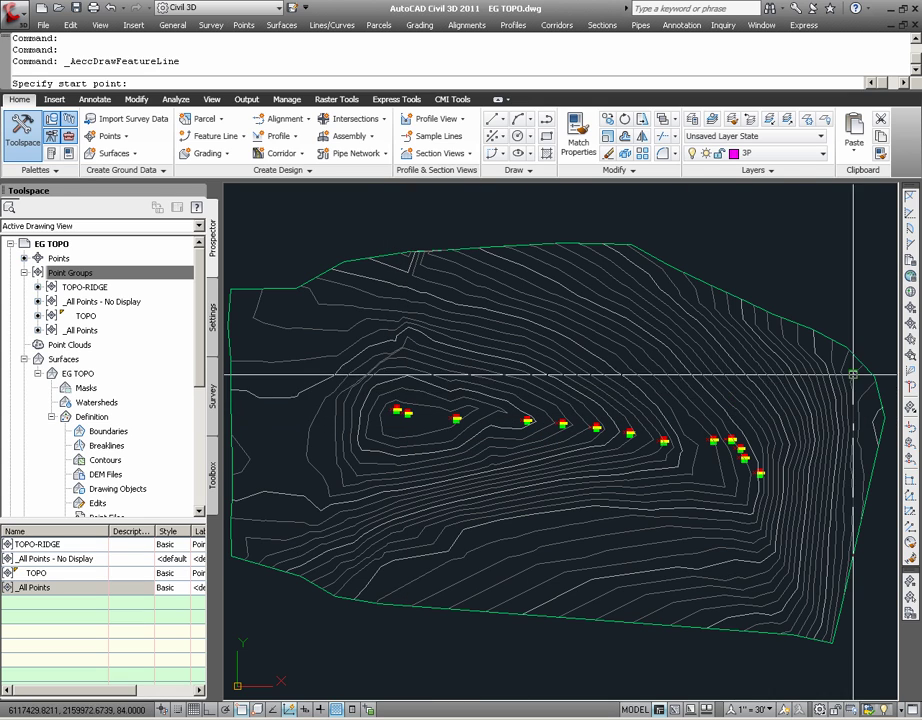
Start the ridge line at point 9612, then pick points 9476, 9490, 9616 and 9636
click(910, 340)
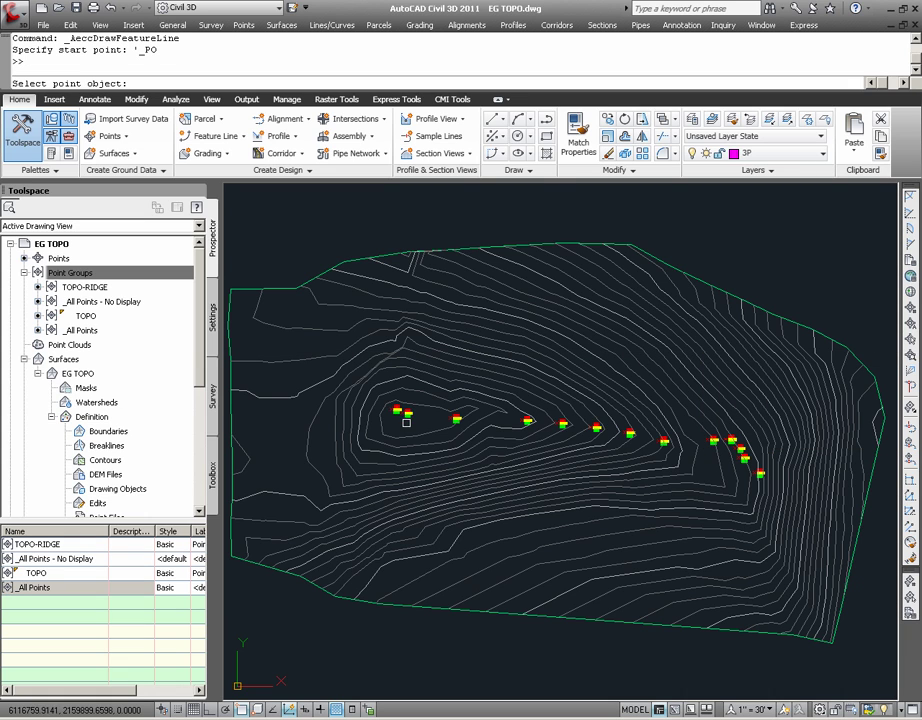
scroll(404, 420, up, 5)
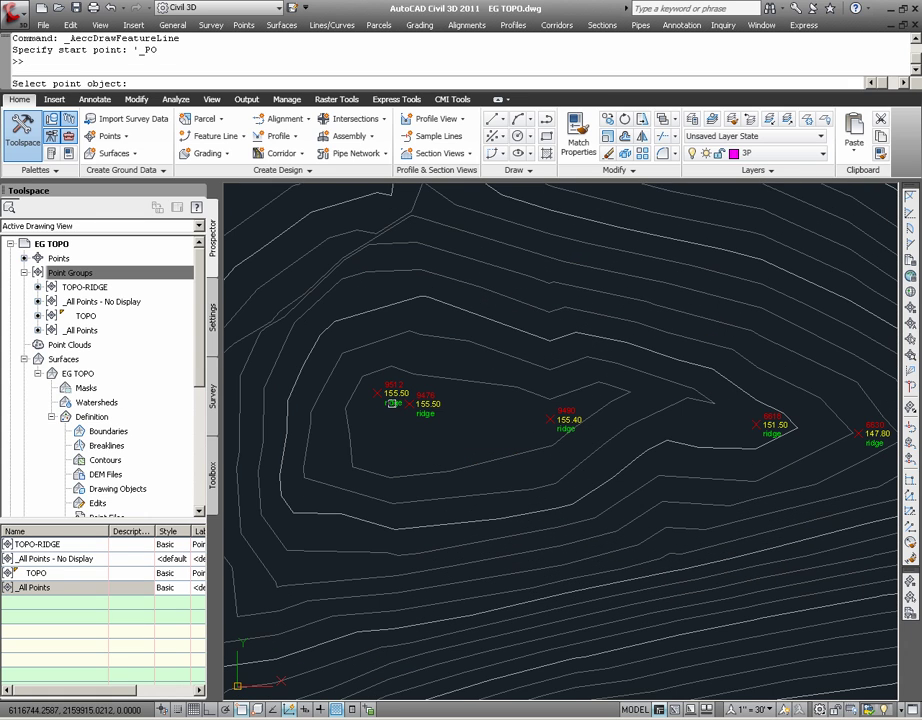
click(378, 394)
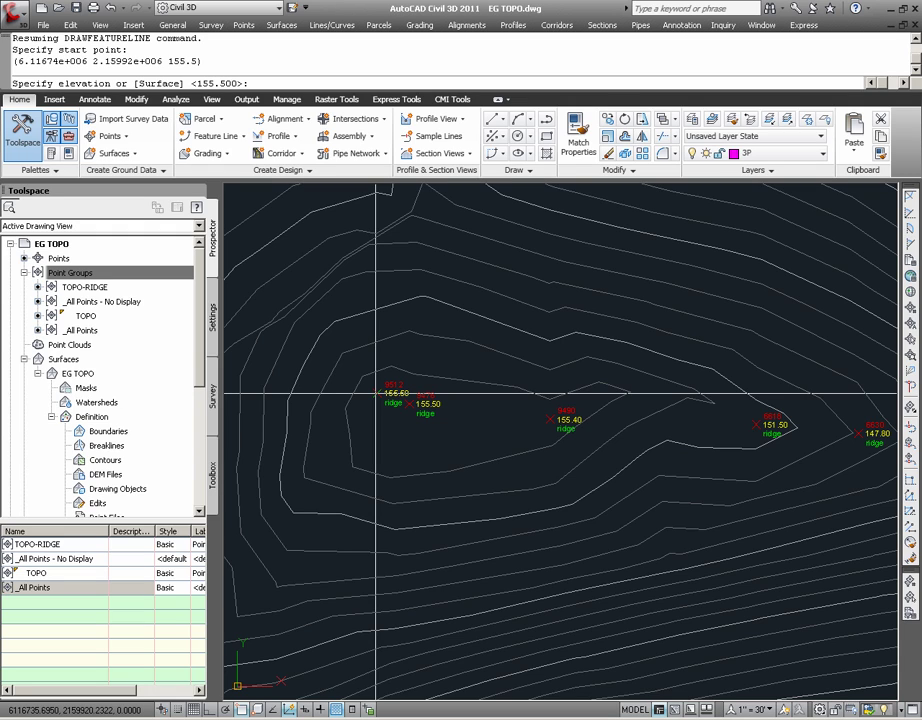
key(Return)
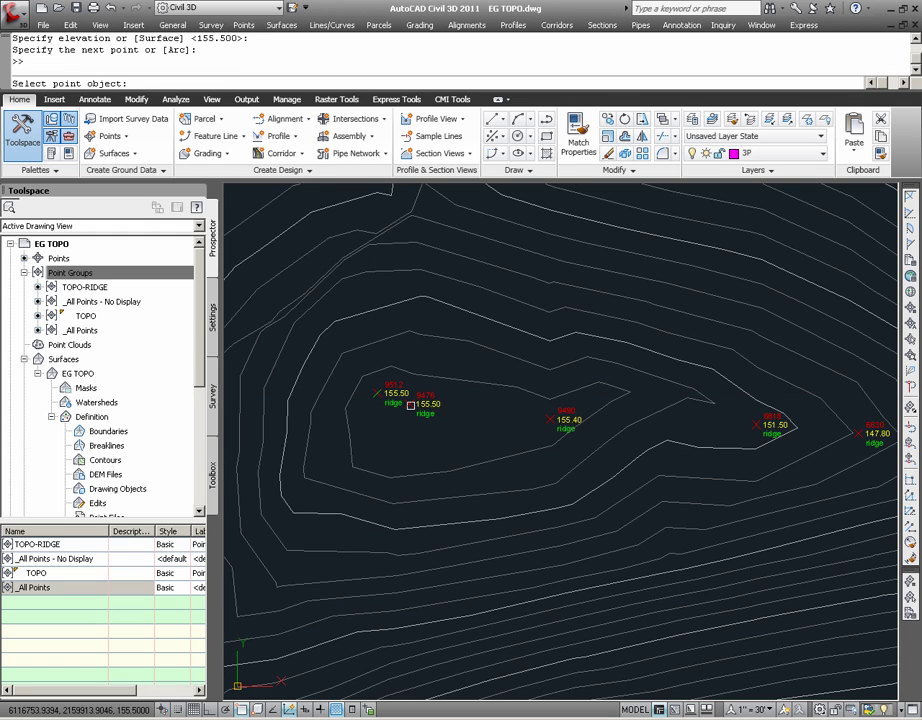
click(412, 401)
key(Return)
click(548, 419)
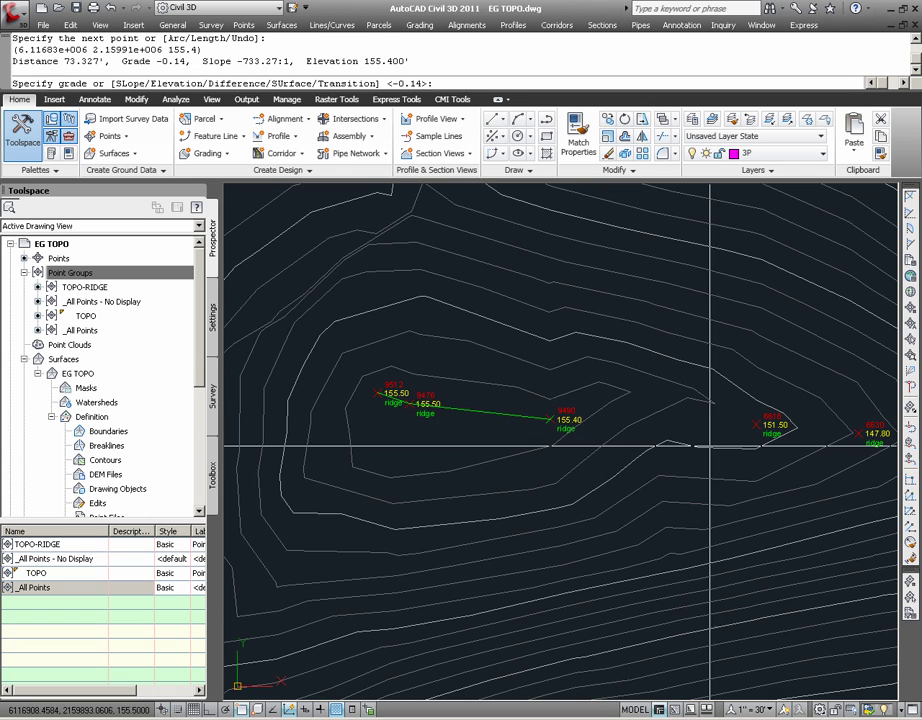
key(Return)
click(757, 425)
key(Return)
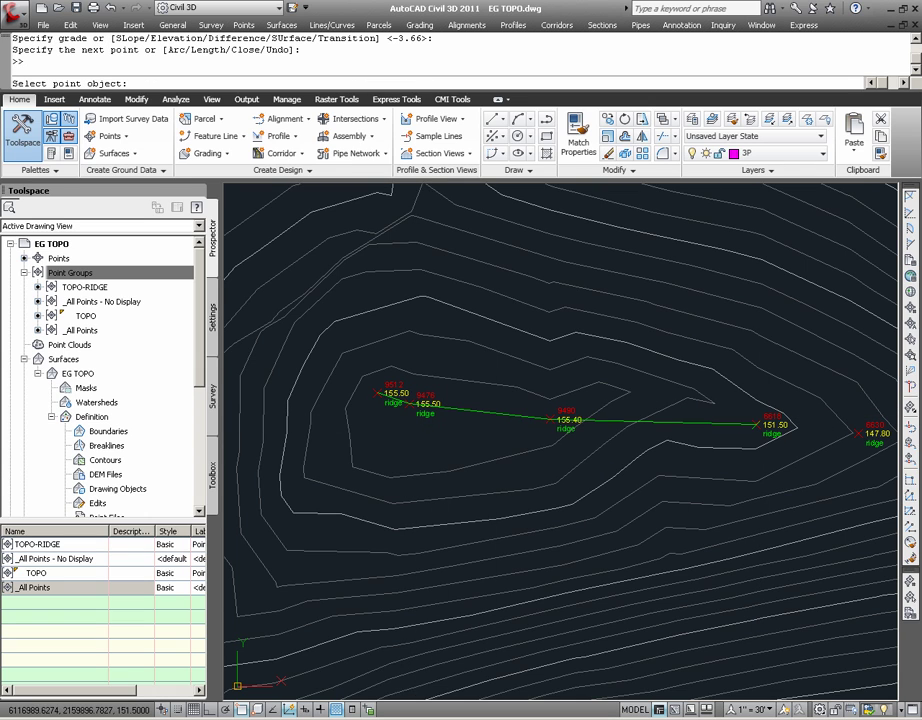
click(866, 437)
key(Return)
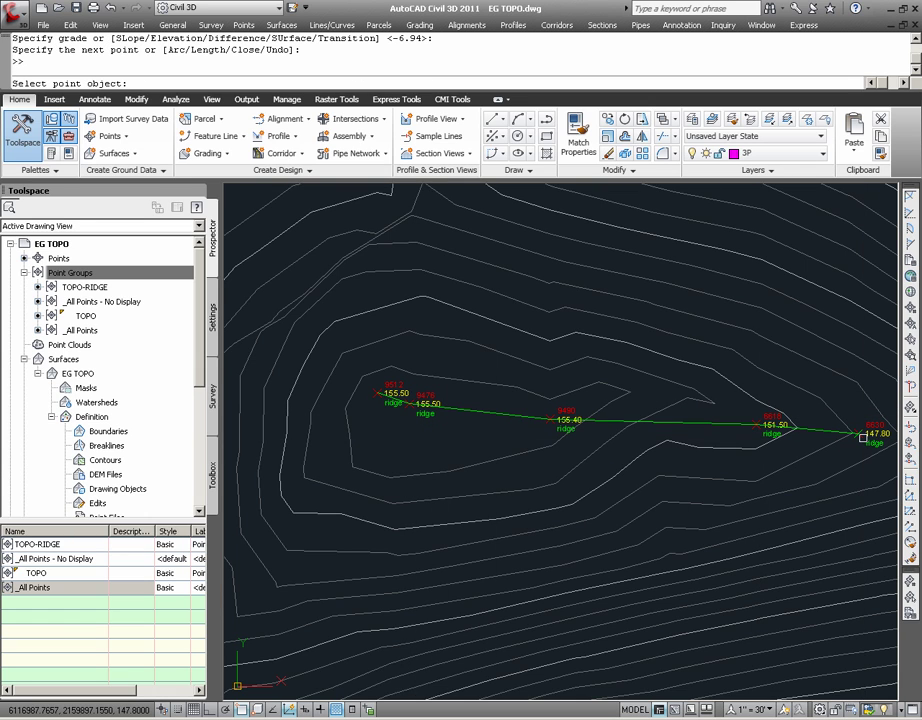
Pan east with 'P and continue through points 9644, 9653, 9657 and 9677
text('p)
key(Return)
mouse_move(858, 441)
mouse_down()
mouse_move(315, 410)
mouse_move(284, 385)
mouse_up()
key(Return)
click(384, 398)
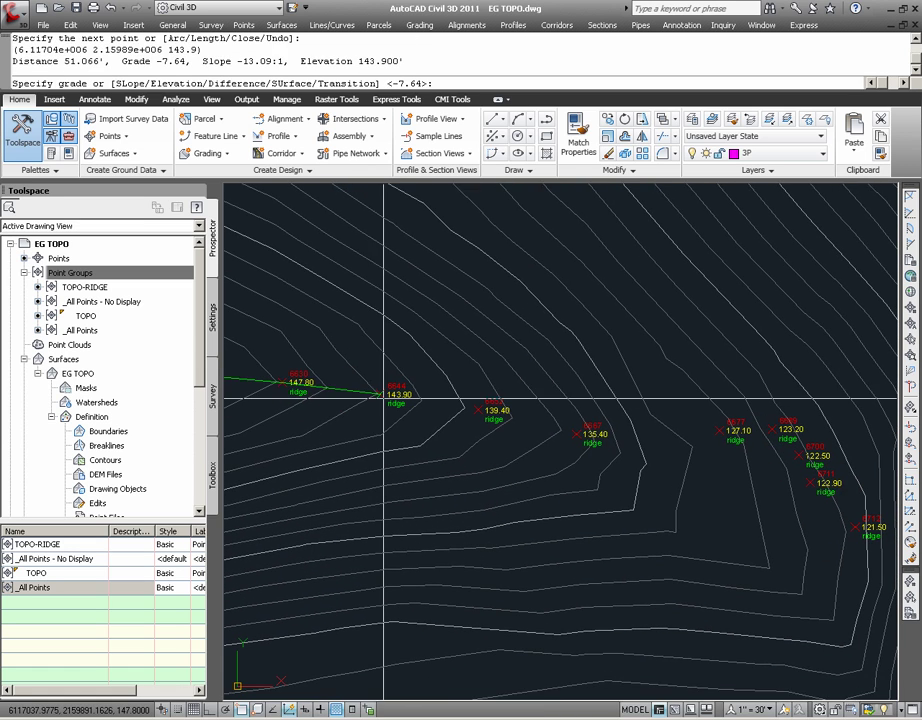
key(Return)
click(477, 410)
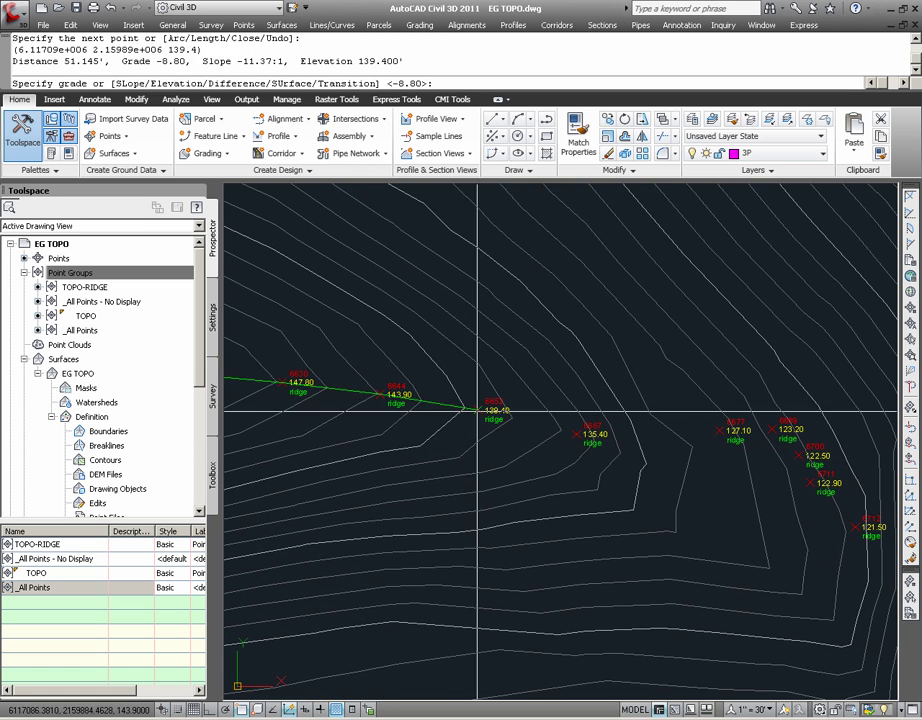
key(Return)
click(576, 434)
key(Return)
click(734, 432)
key(Return)
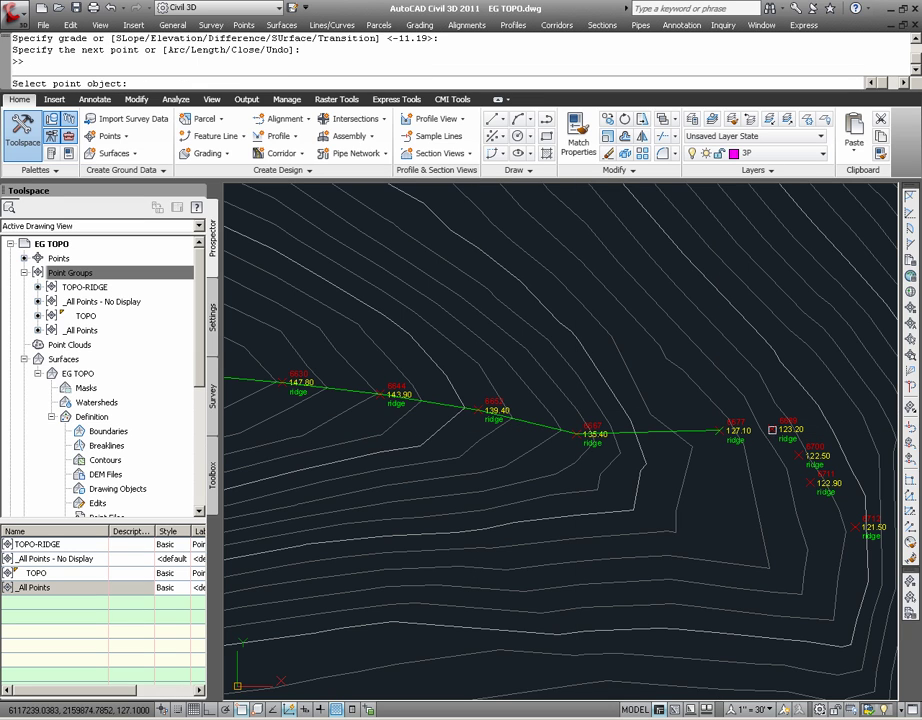
Add points 9689, 9700, 9711 and 9713, then finish the feature line
click(772, 429)
key(Return)
click(800, 456)
key(Return)
click(810, 482)
key(Return)
click(858, 526)
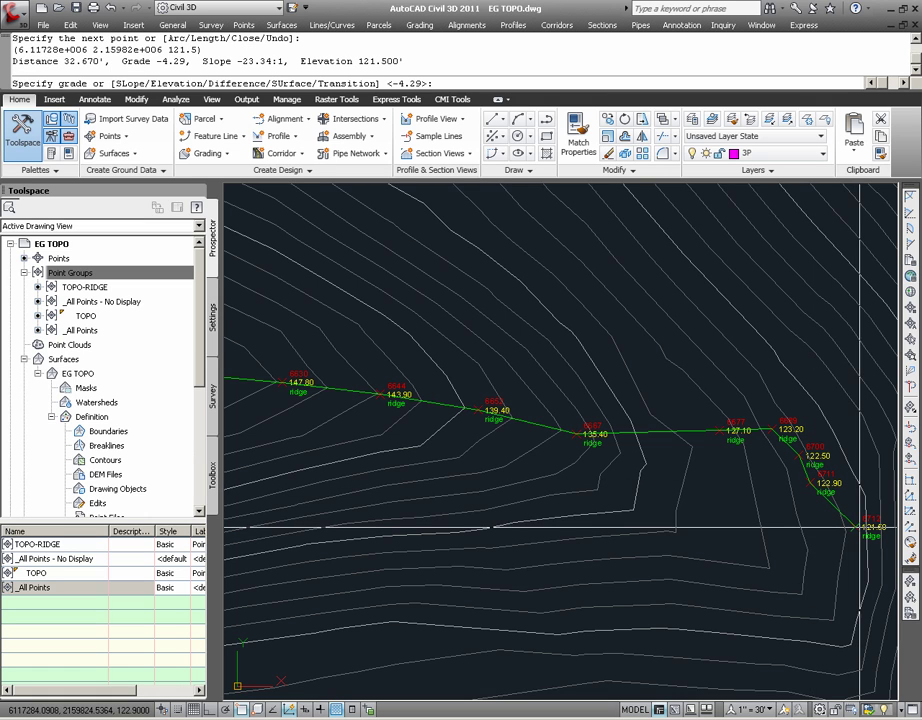
key(Return)
key(Return)
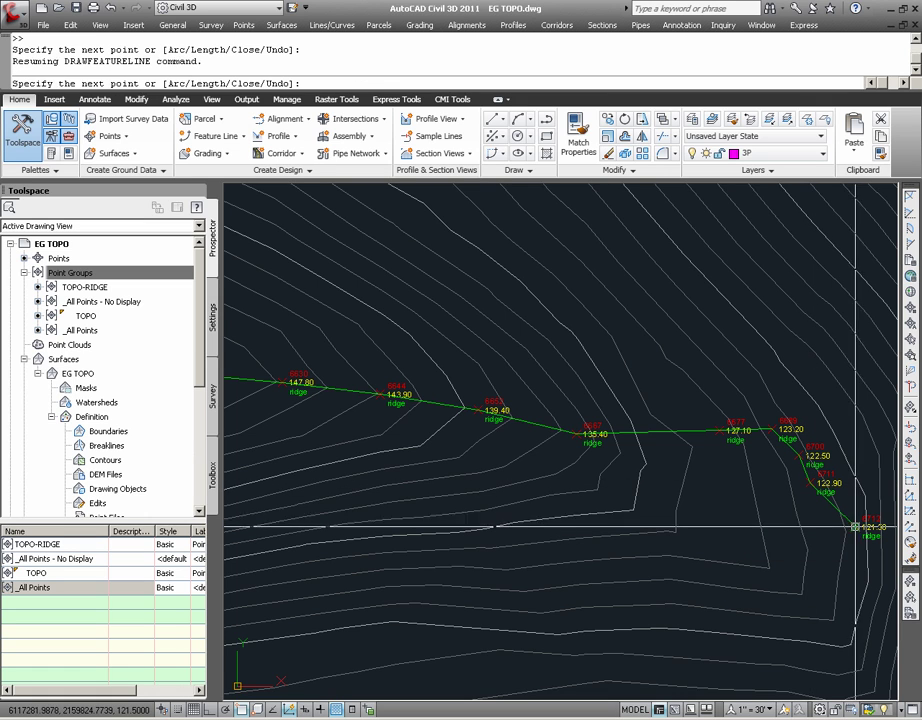
key(Return)
scroll(613, 485, down, 5)
scroll(613, 485, up, 6)
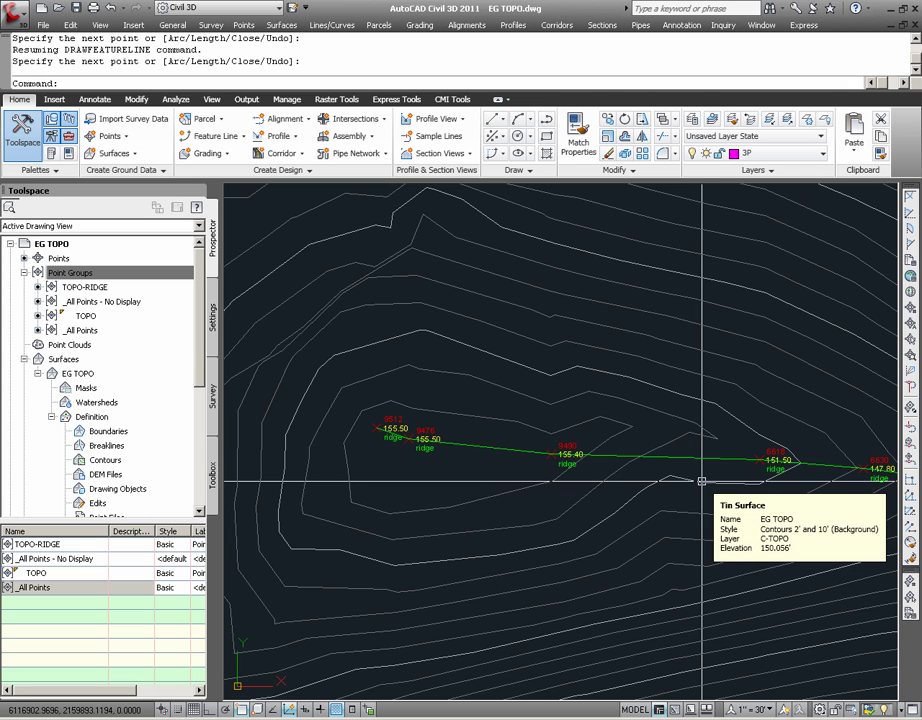
key(Return)
Switch EG TOPO's style to Contours and Triangles in its Surface Properties
click(702, 480)
right_click(710, 478)
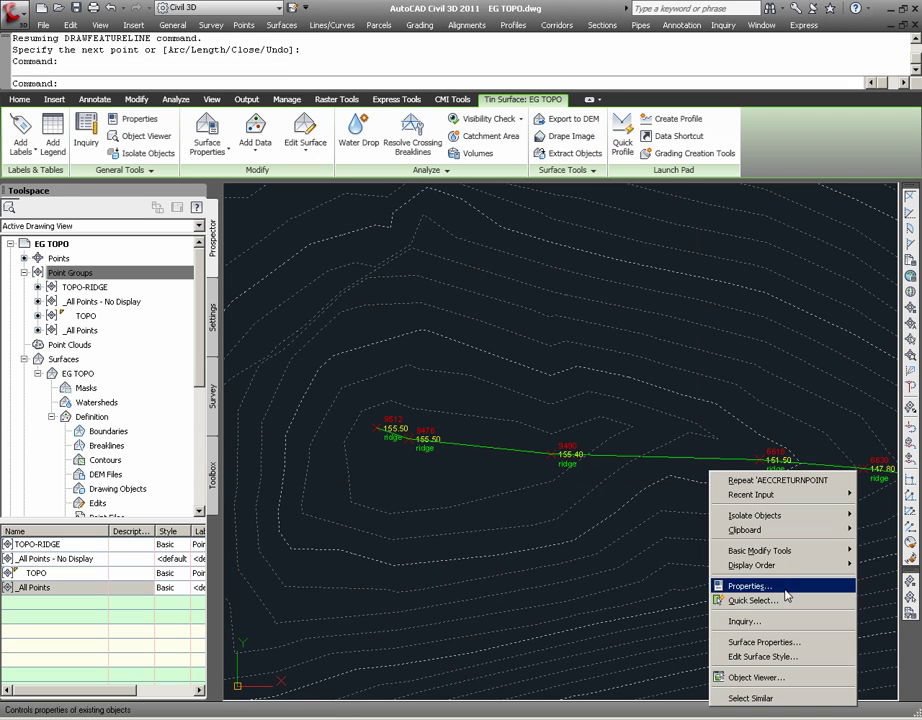
click(789, 645)
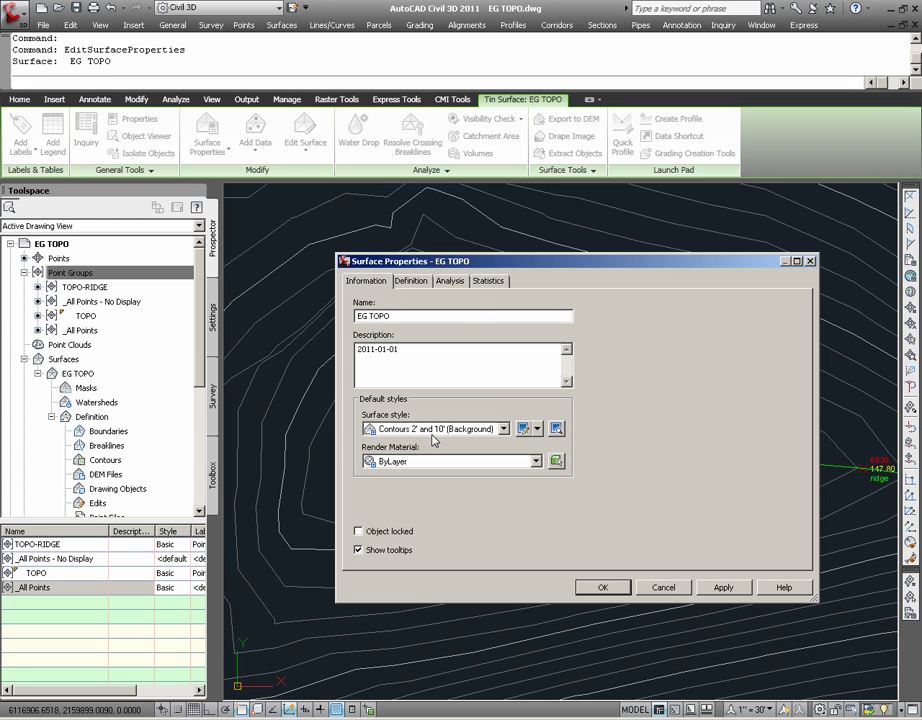
click(502, 430)
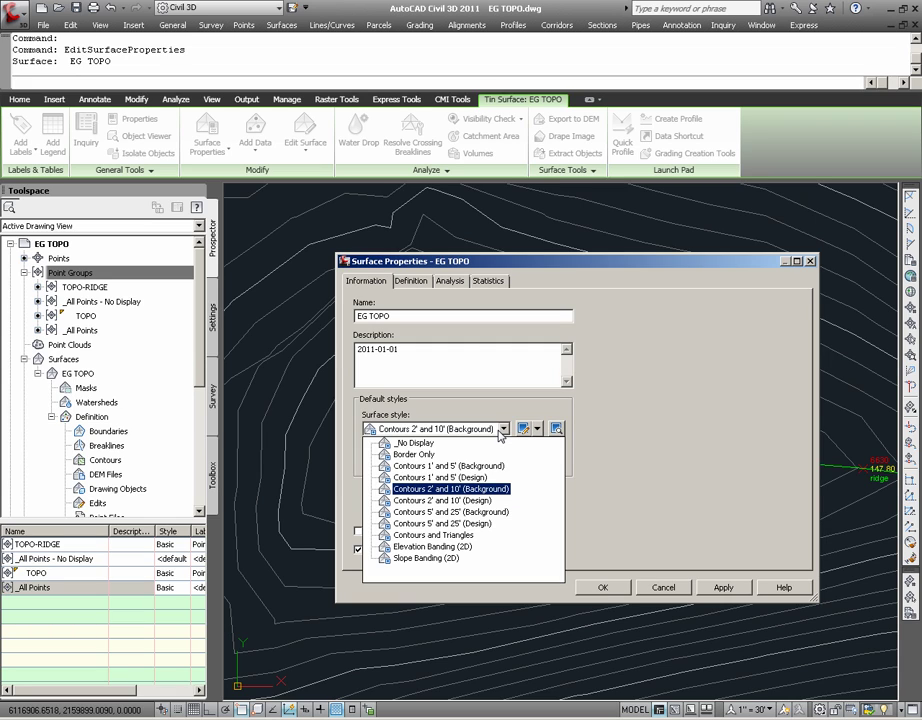
scroll(500, 432, up, 4)
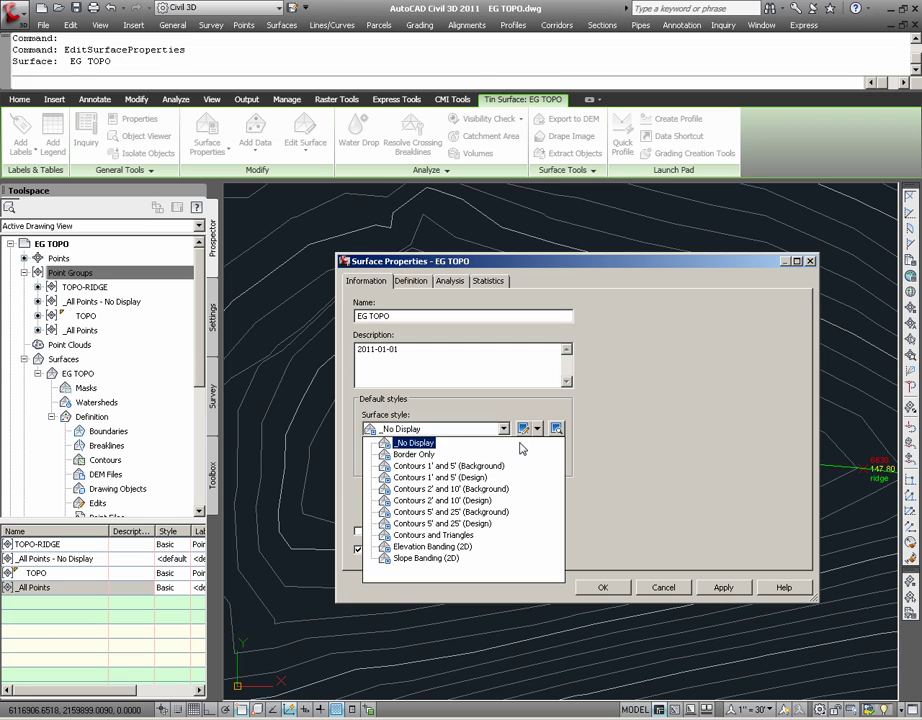
click(462, 537)
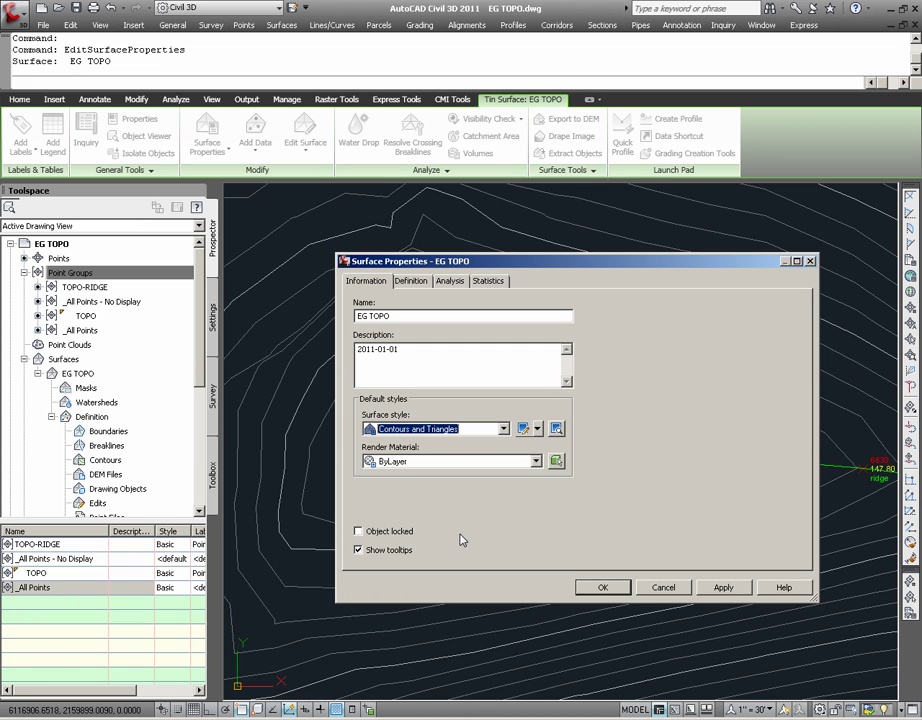
click(603, 587)
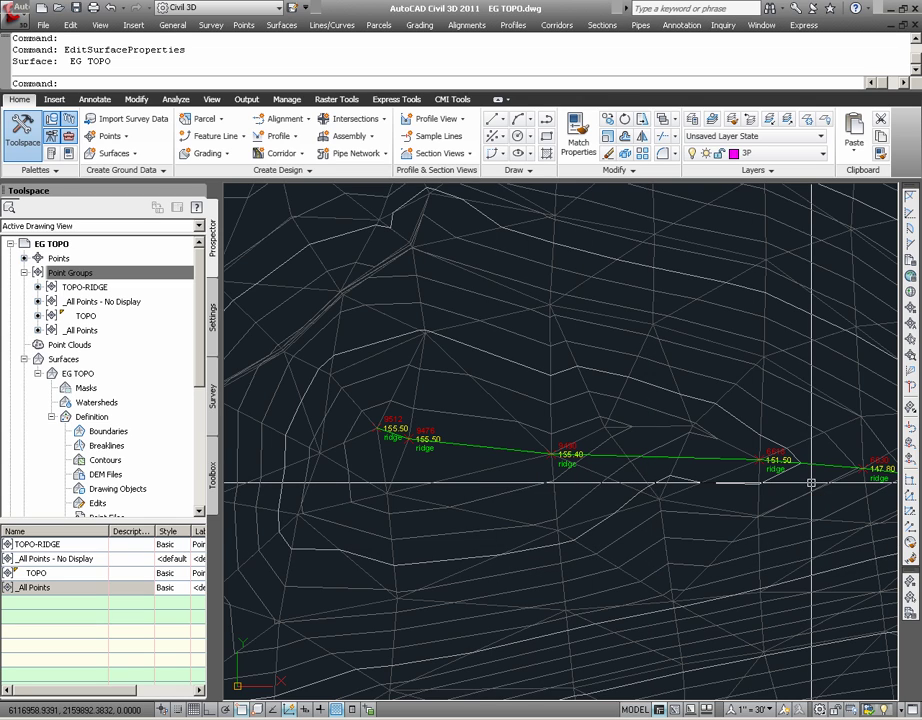
Window-zoom in on the ridge between points 9490 and 6618
mouse_move(814, 493)
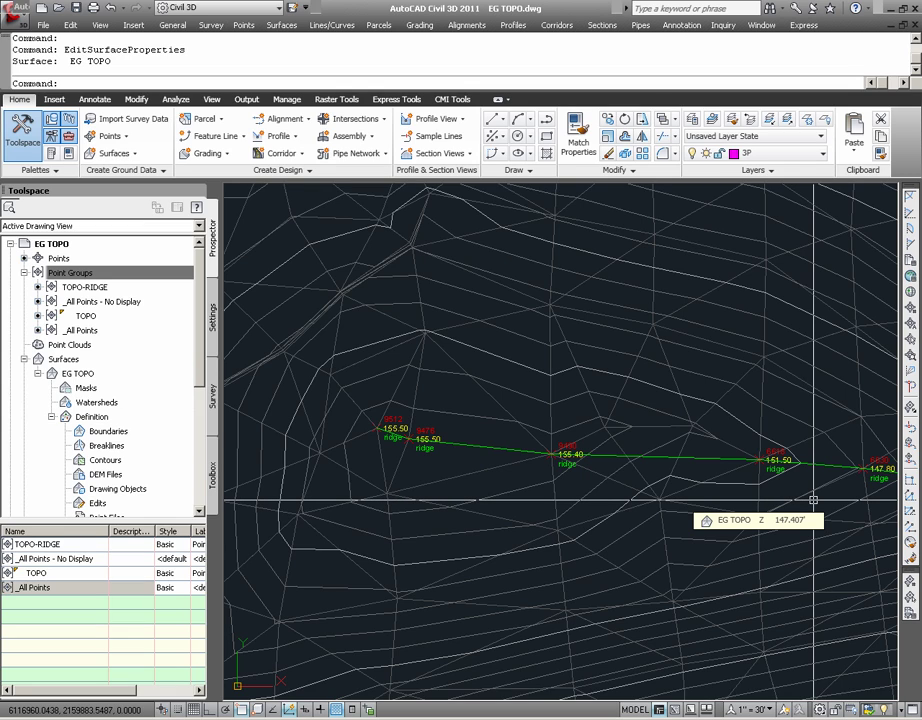
text(z)
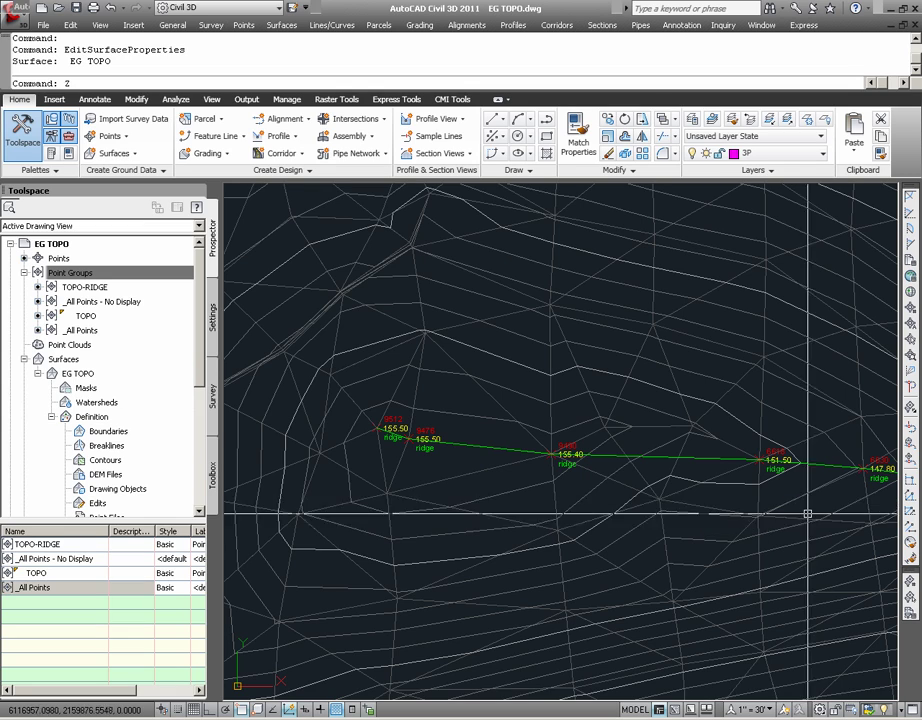
key(Return)
click(794, 535)
click(507, 385)
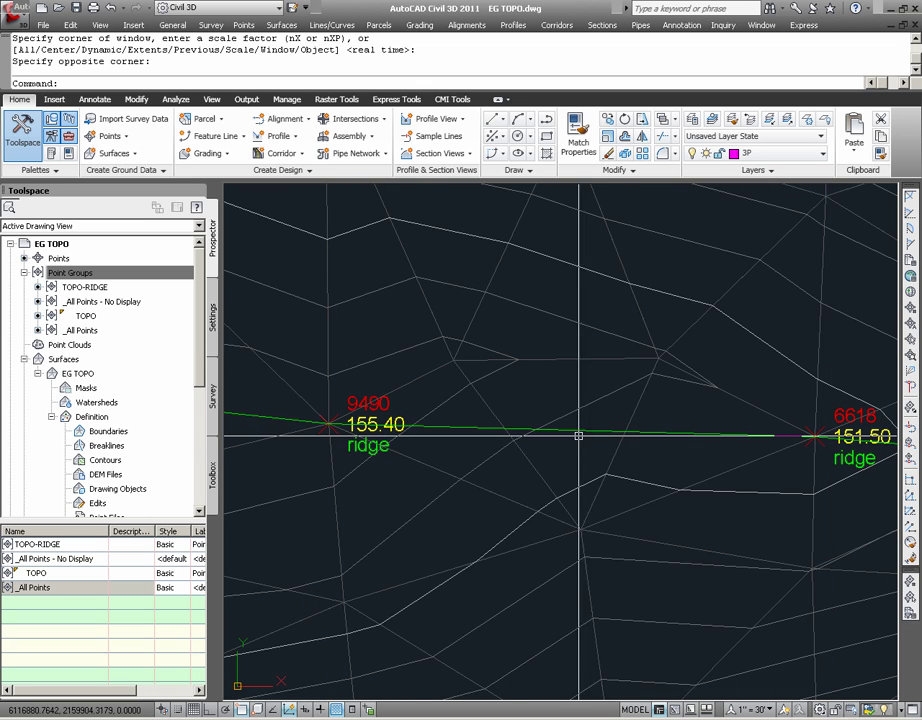
mouse_move(574, 413)
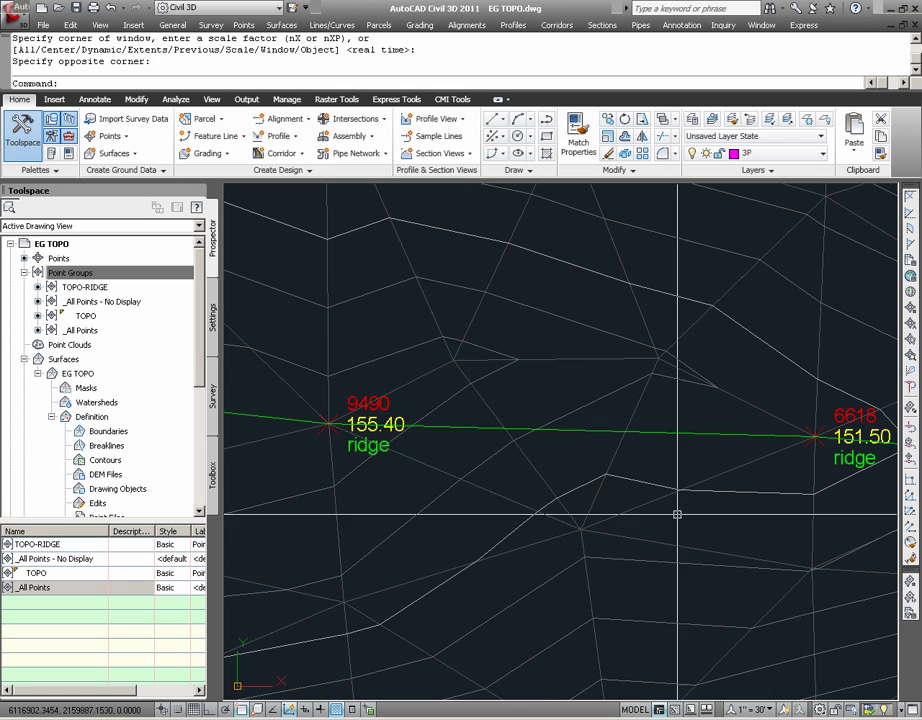
mouse_move(679, 512)
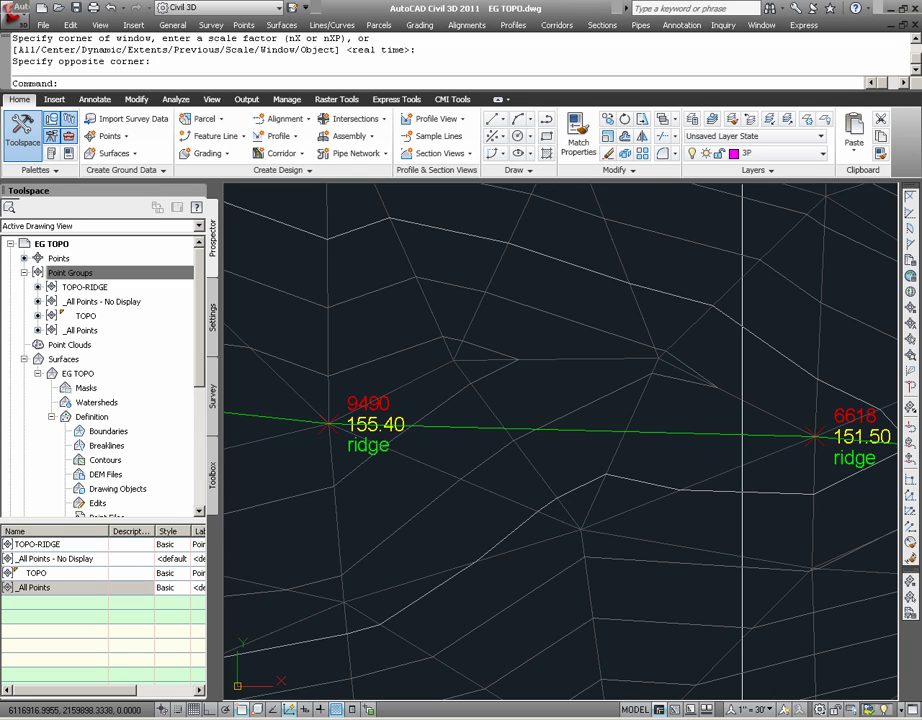
mouse_move(573, 526)
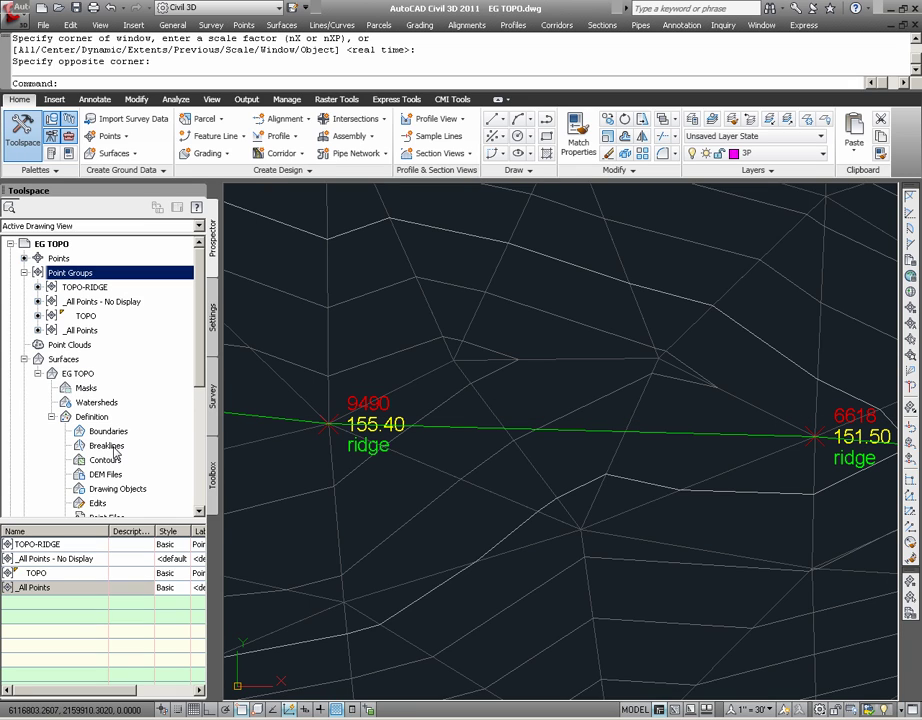
Define a breakline described as RIDGE from the green ridge feature line, then zoom extents
right_click(108, 446)
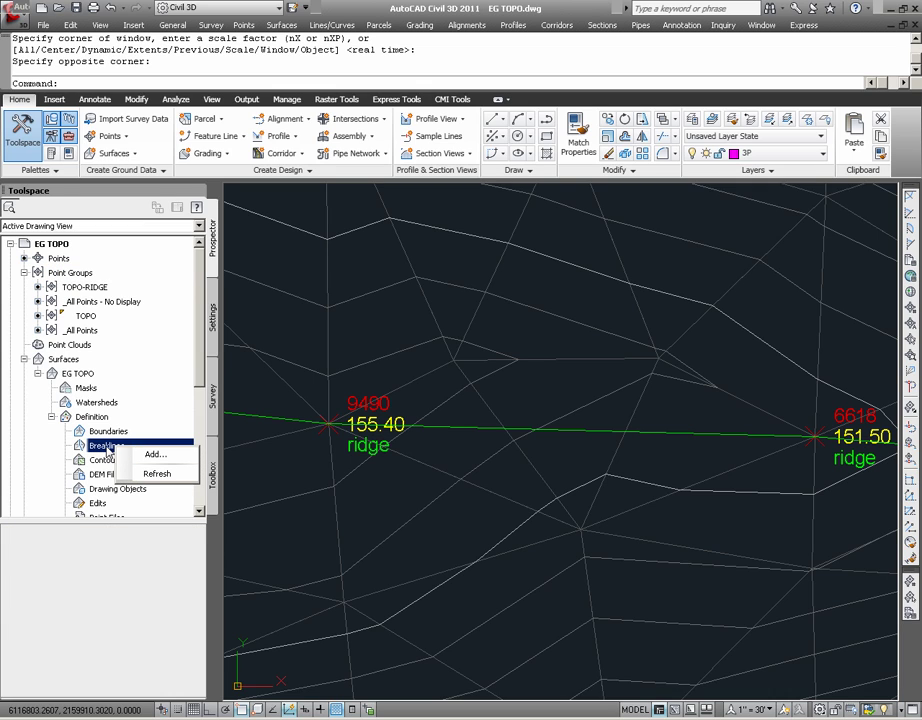
click(133, 455)
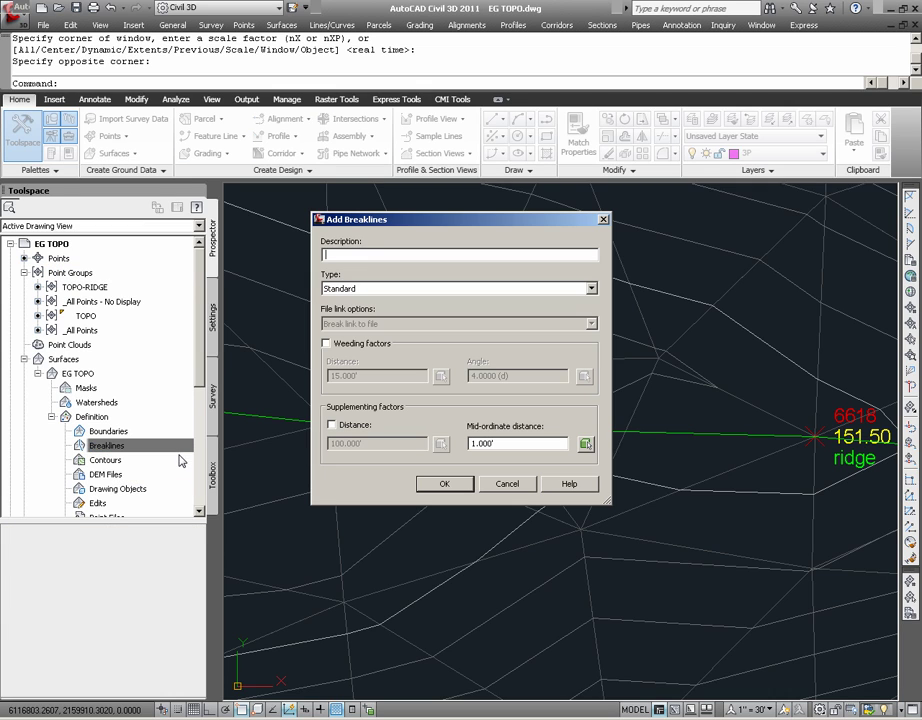
text(RIDGE)
click(444, 484)
click(455, 427)
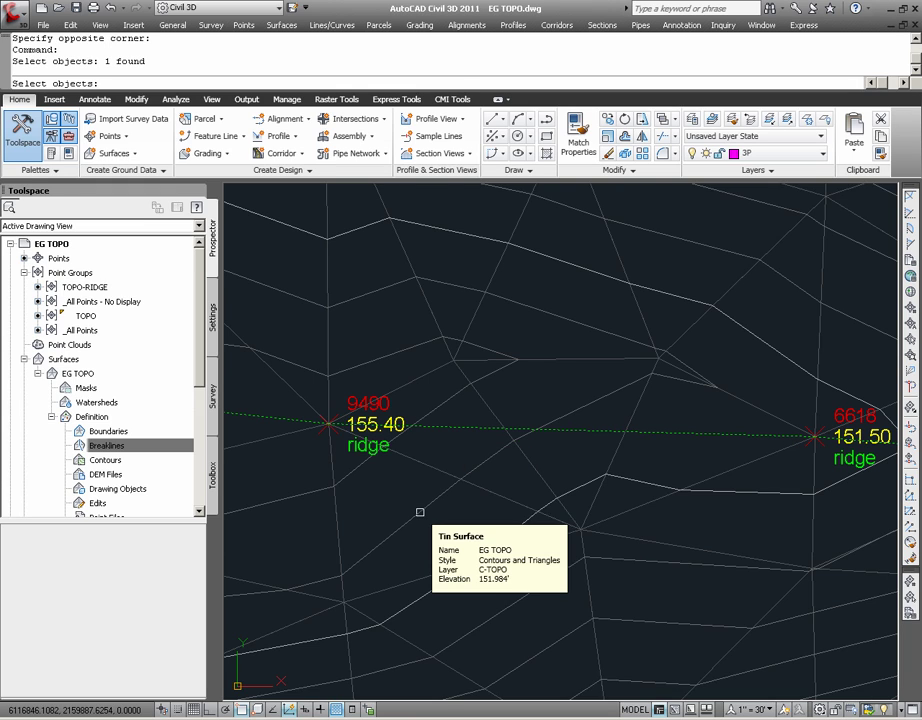
key(Return)
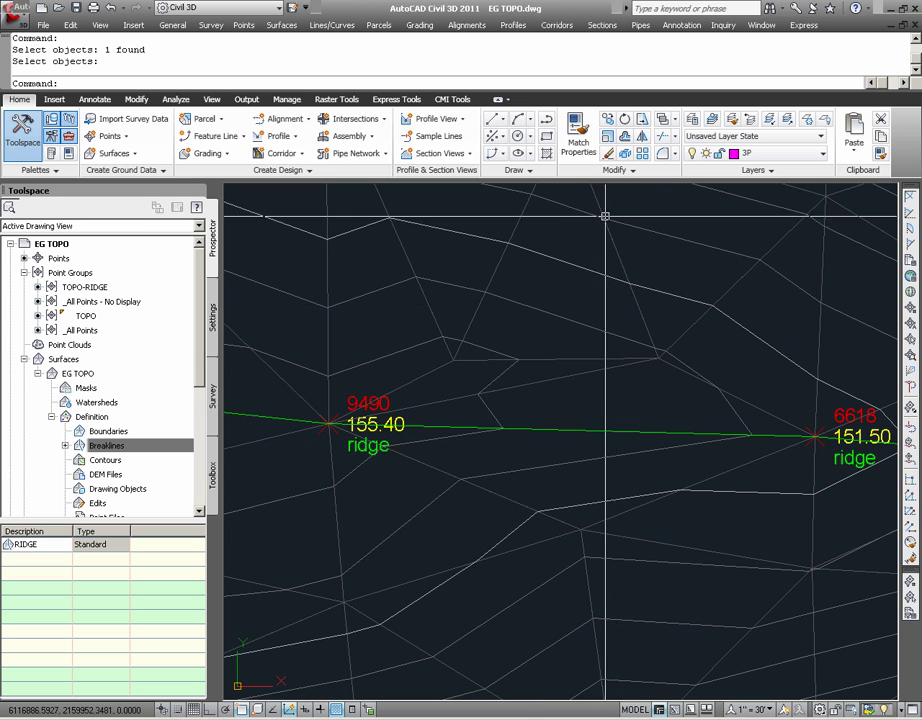
text(z)
key(Return)
text(e)
key(Return)
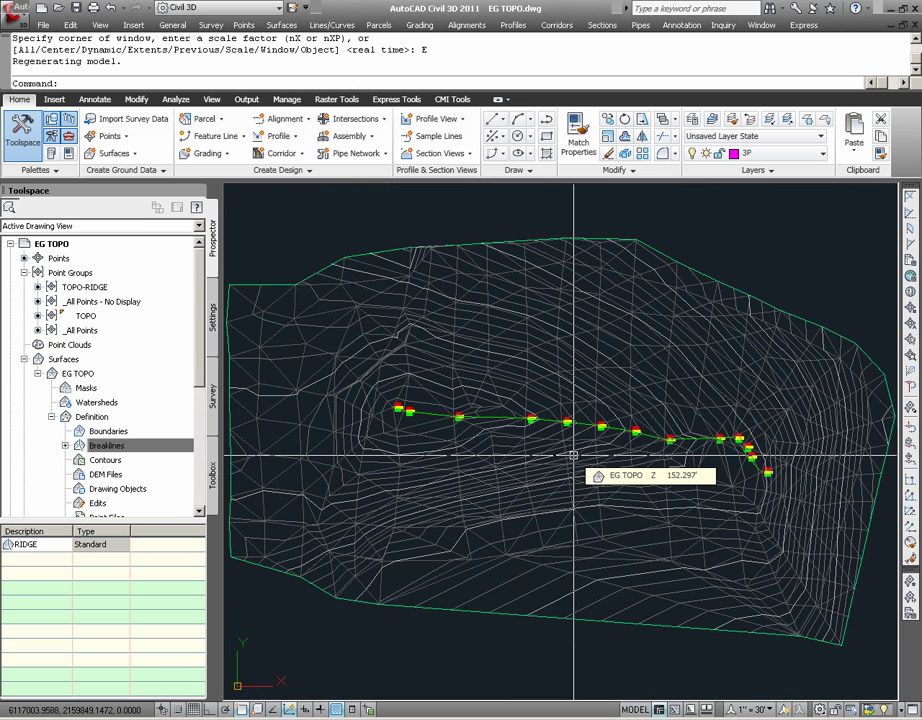
Change the EG TOPO surface style to Contours 2' and 10' (Background)
click(522, 467)
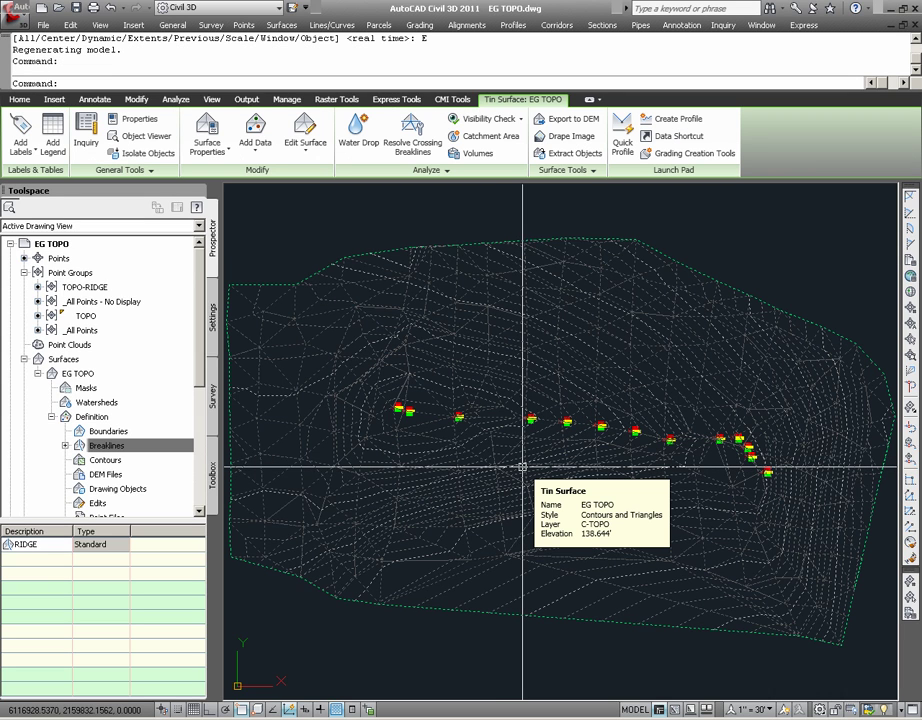
right_click(522, 467)
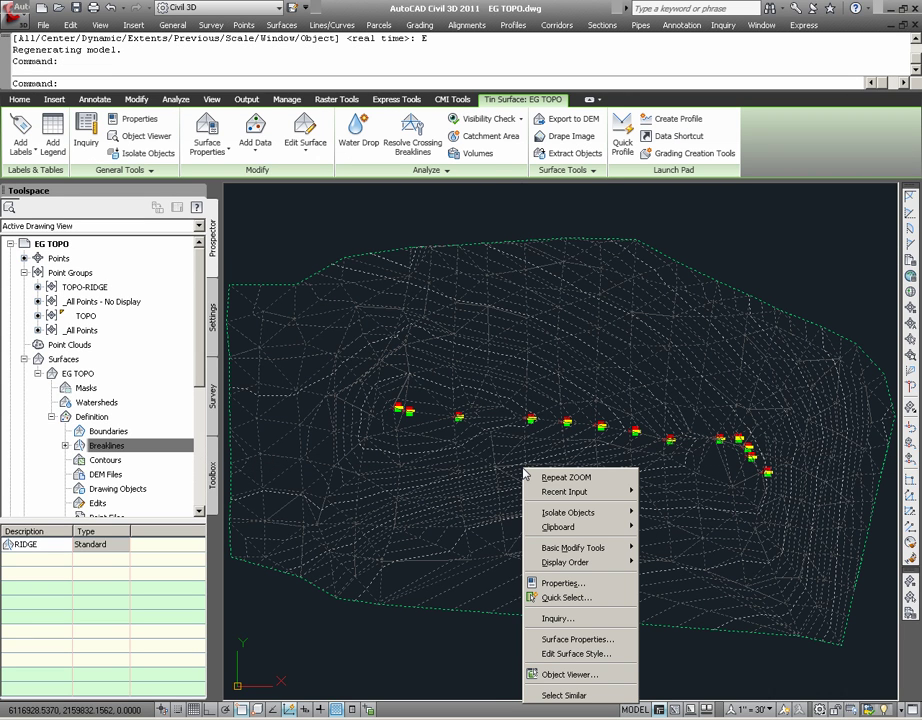
click(582, 640)
click(485, 432)
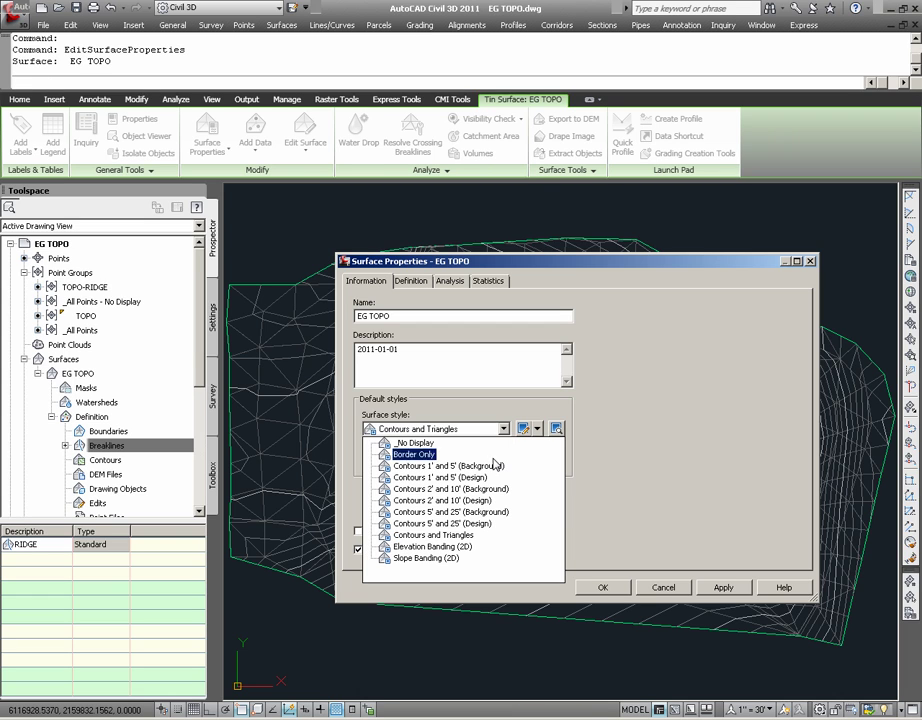
click(460, 488)
click(600, 587)
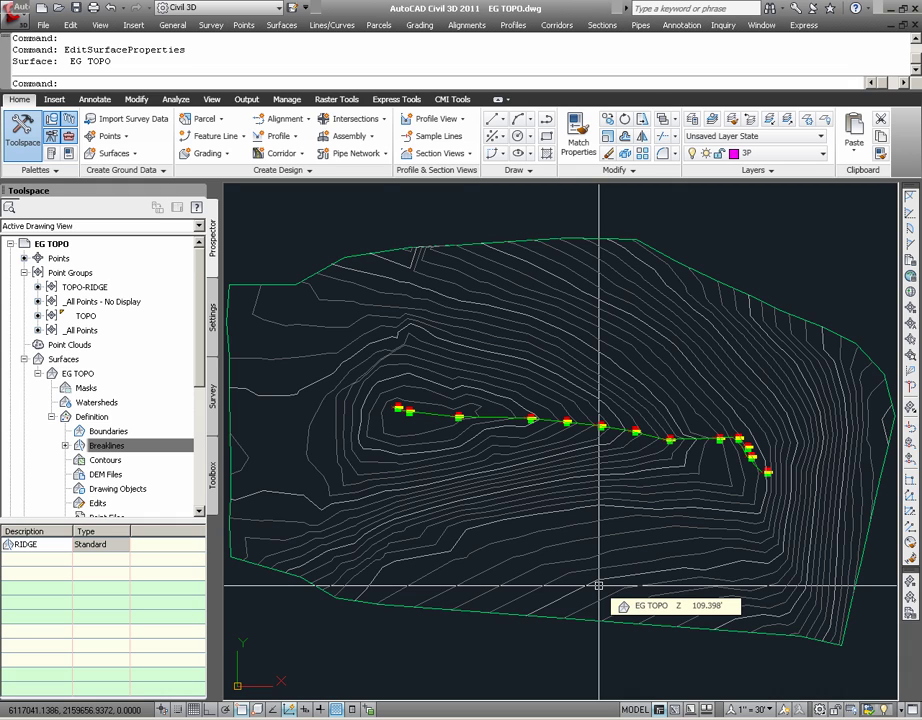
Move _All Points - No Display to the bottom of the point group display order
mouse_move(112, 322)
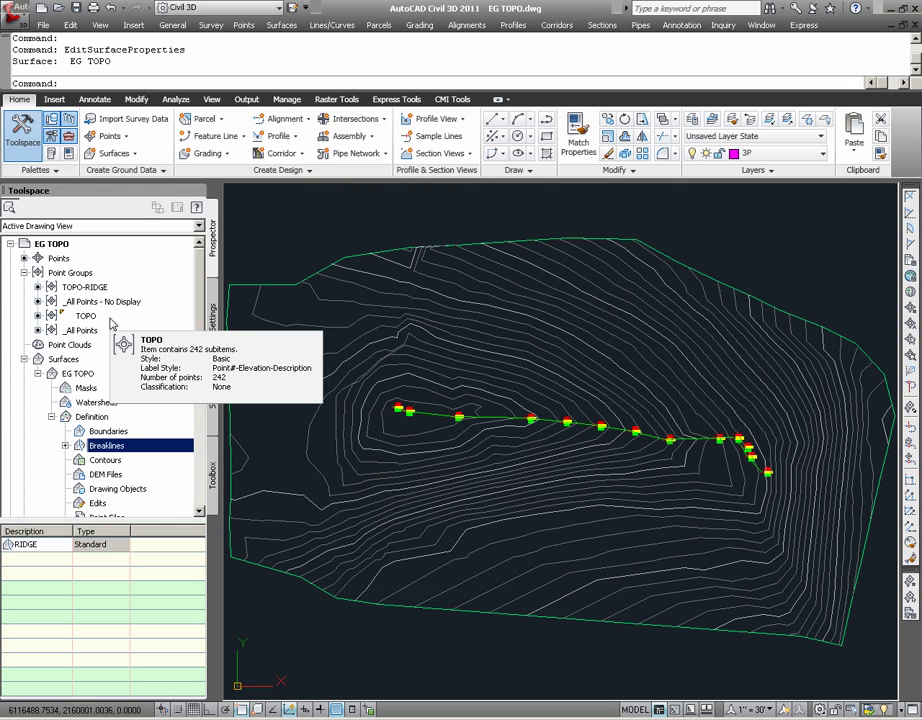
right_click(90, 272)
click(133, 279)
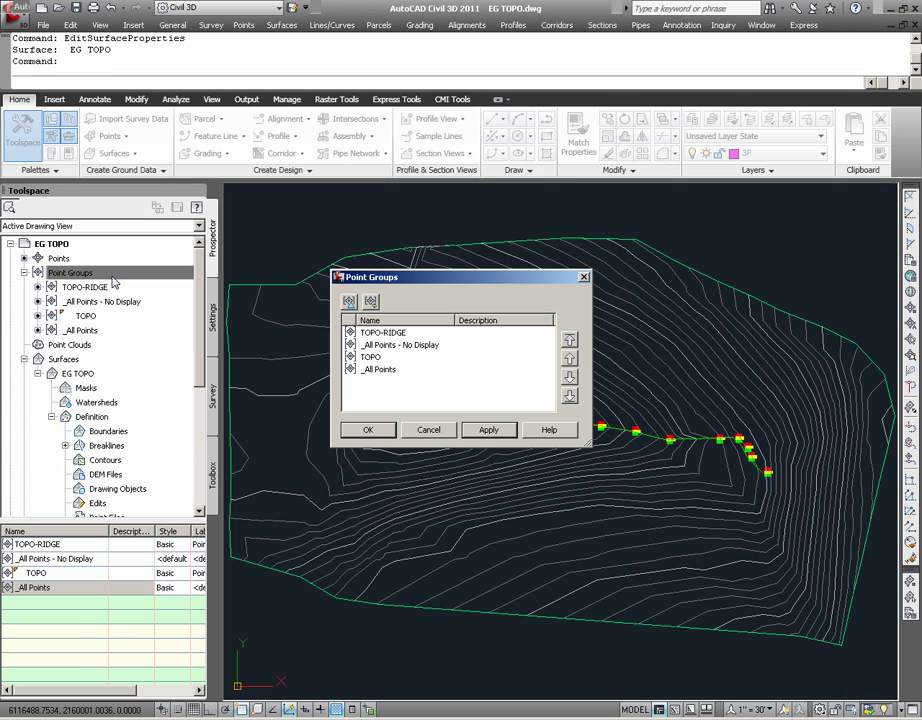
click(389, 346)
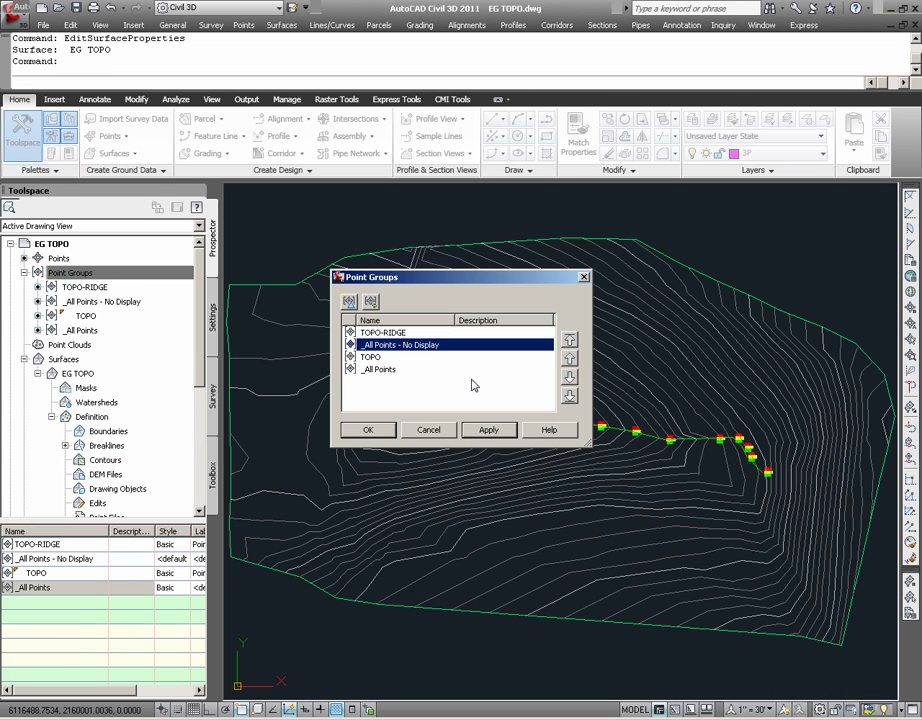
click(569, 395)
click(367, 430)
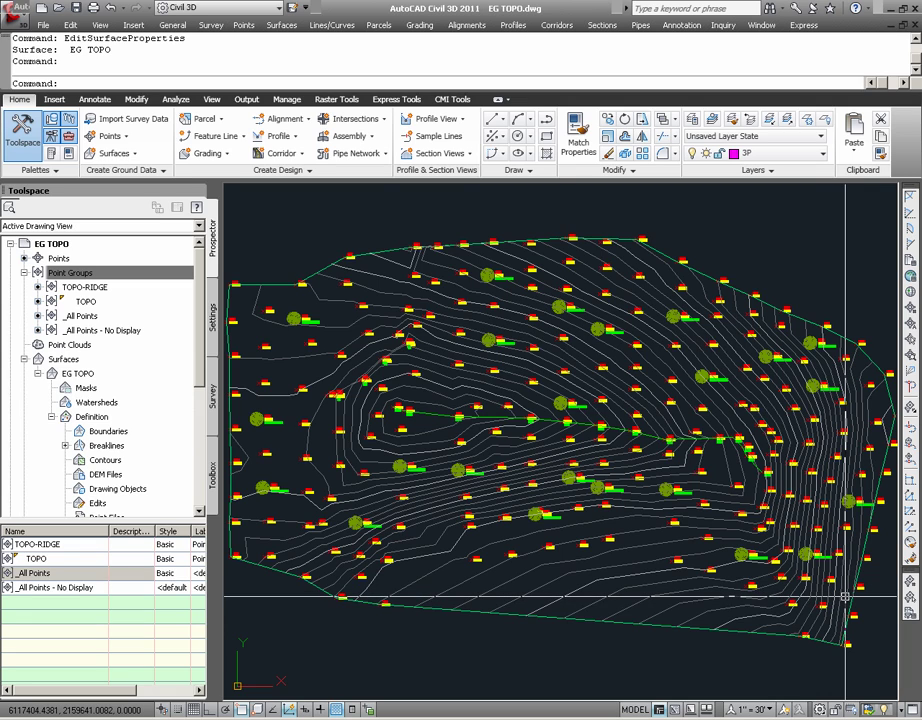
mouse_move(846, 596)
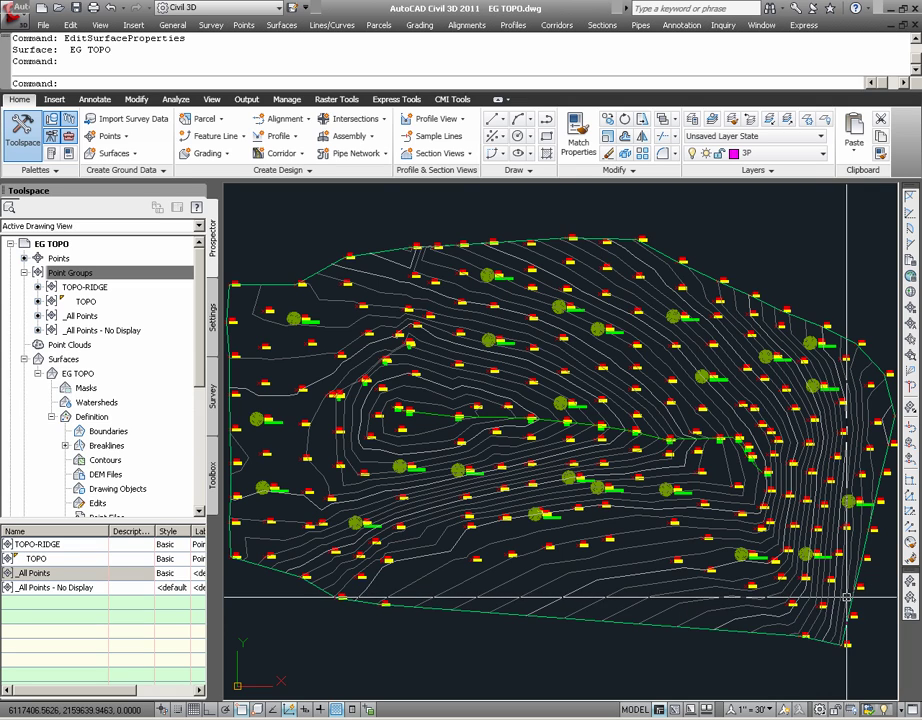